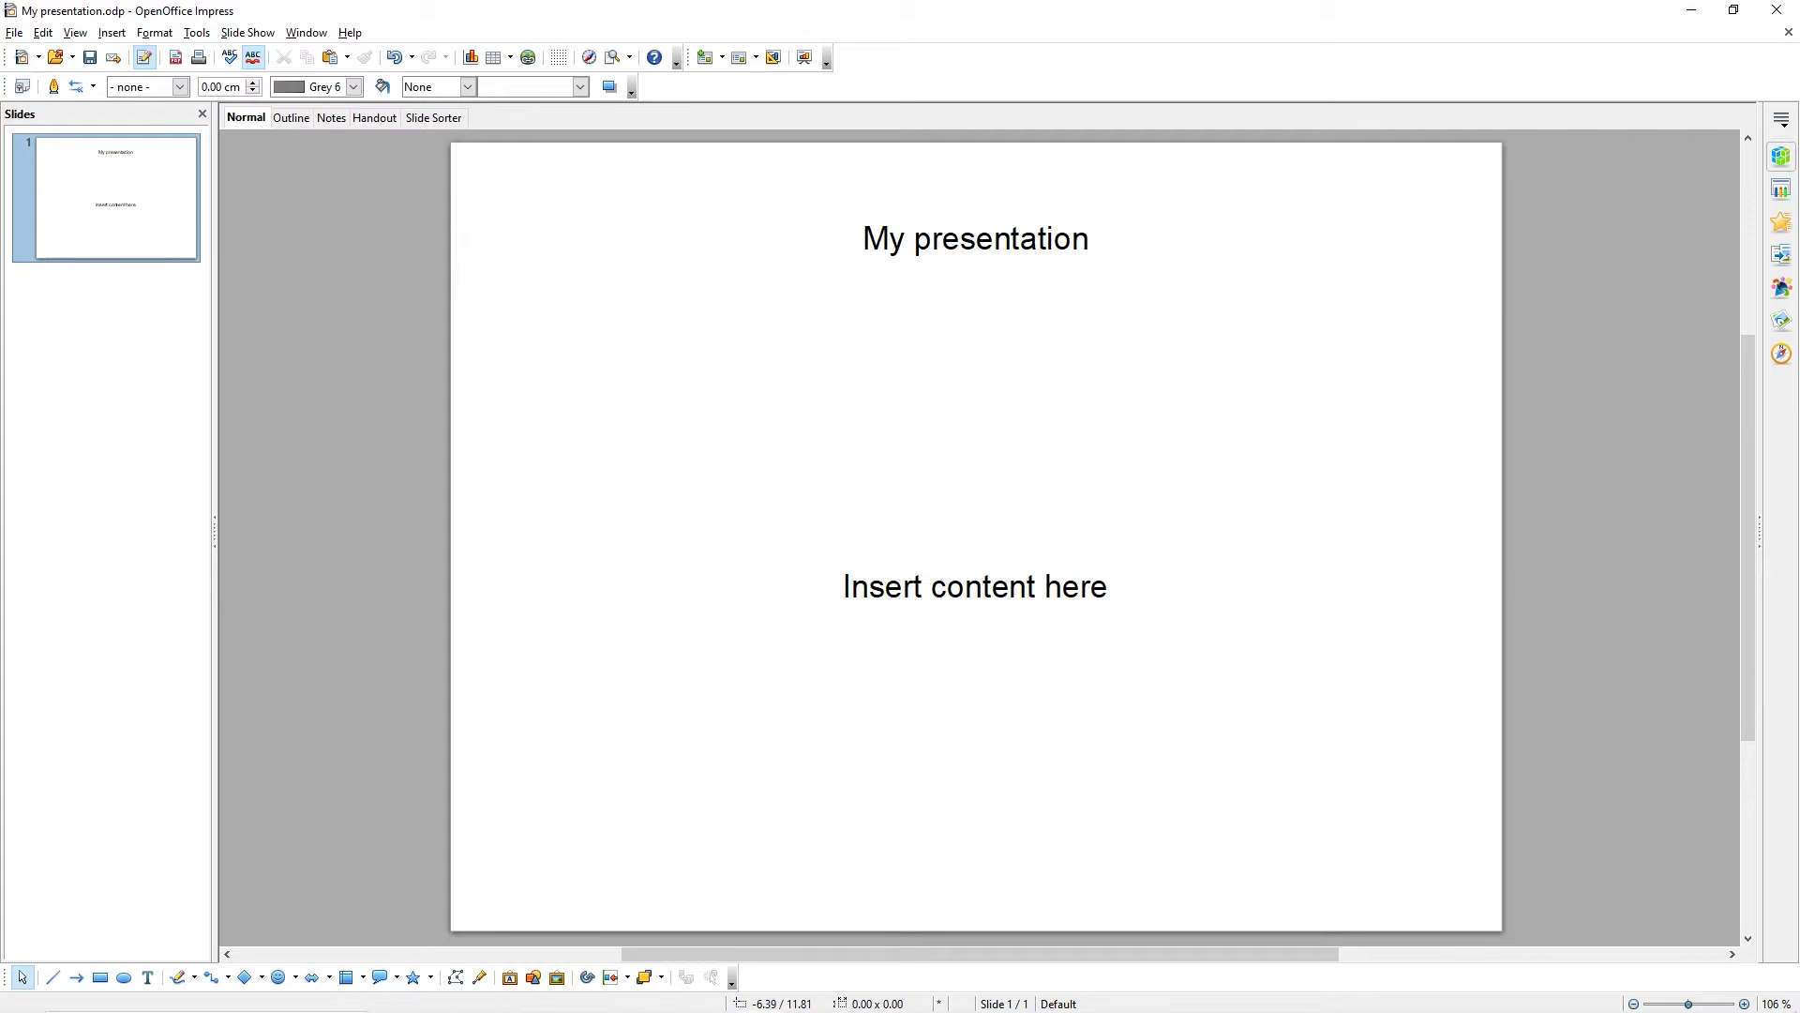
Add a new slide after slide 1, then delete that new slide 2 again
{"action": "left_click", "coordinate": [706, 59]}
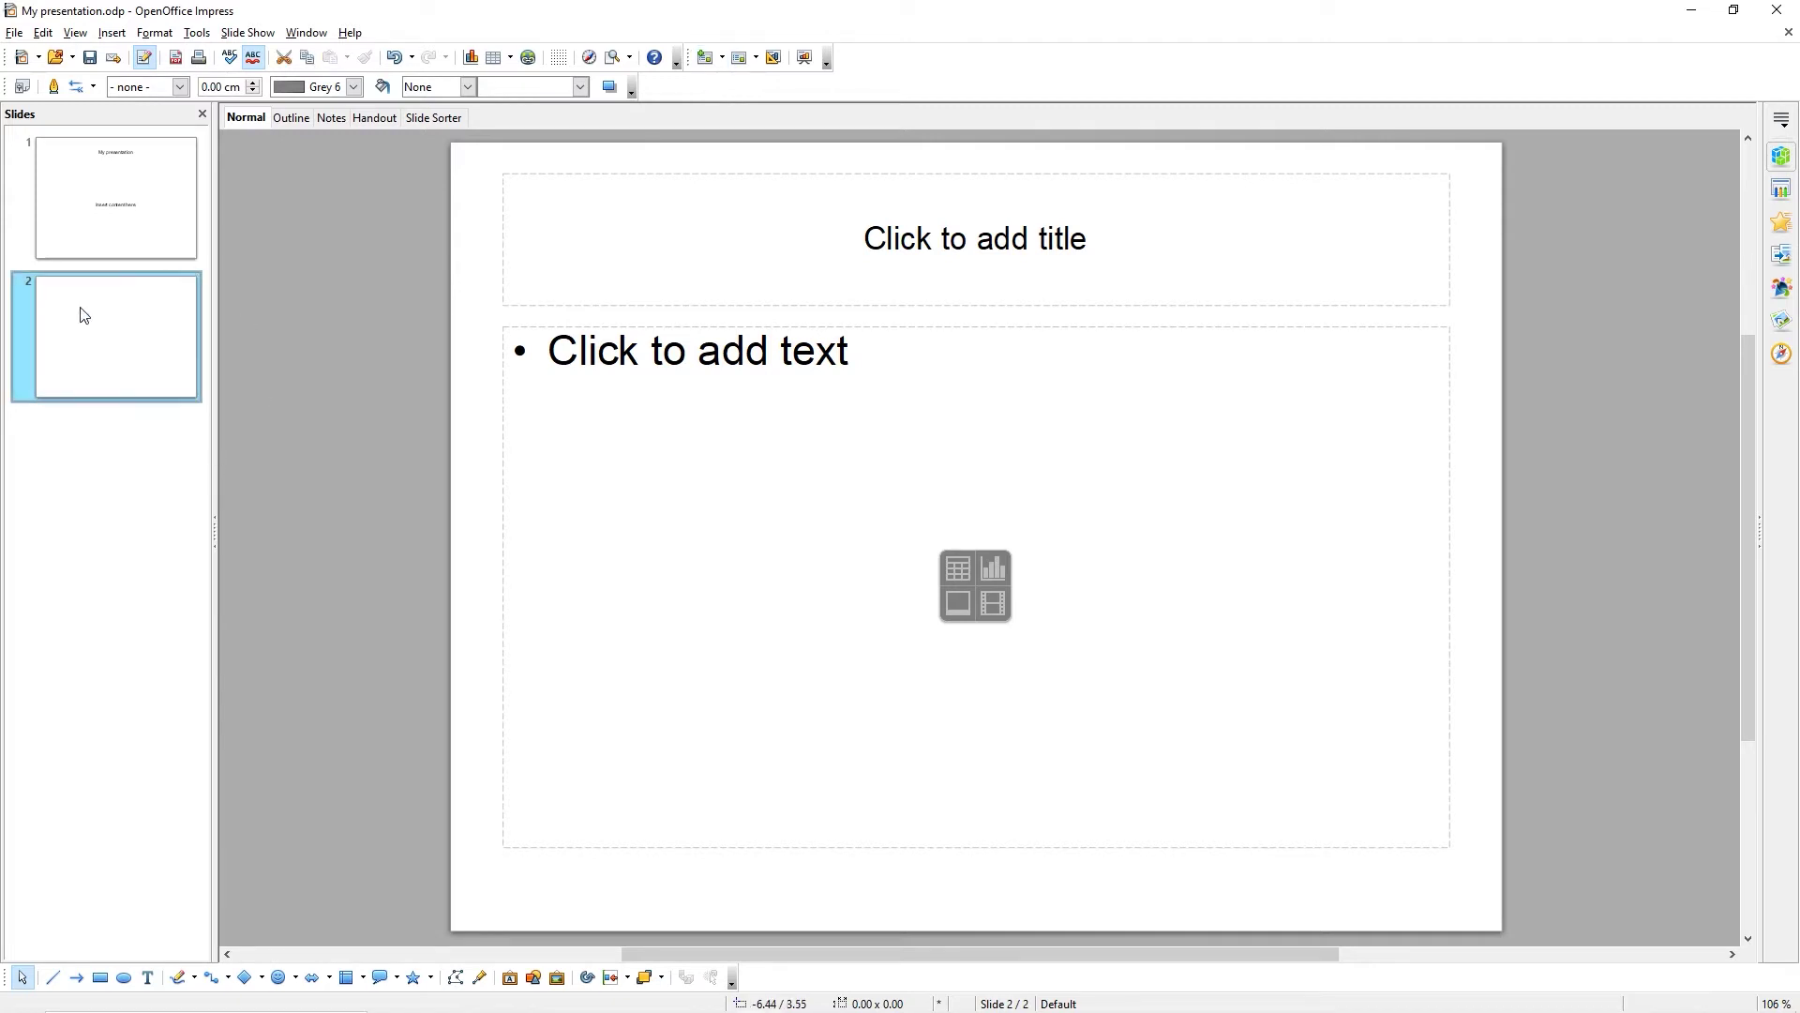
{"action": "mouse_move", "coordinate": [74, 320]}
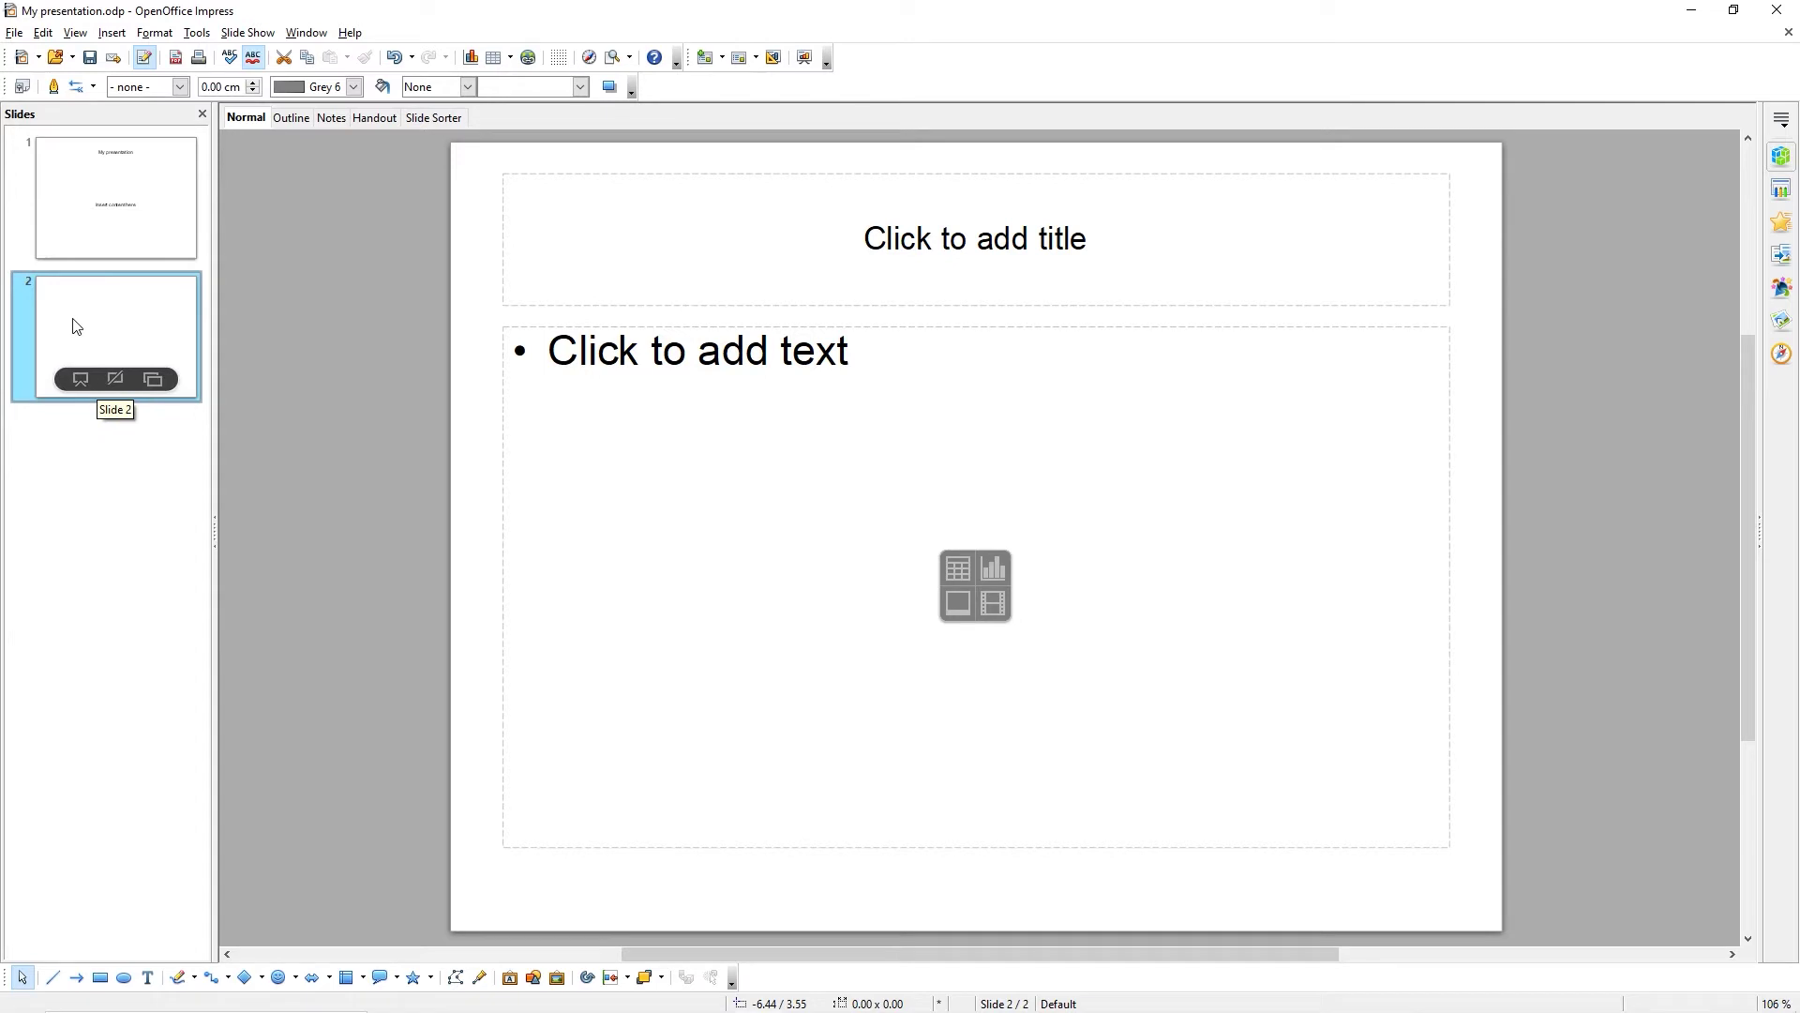
{"action": "right_click", "coordinate": [75, 324]}
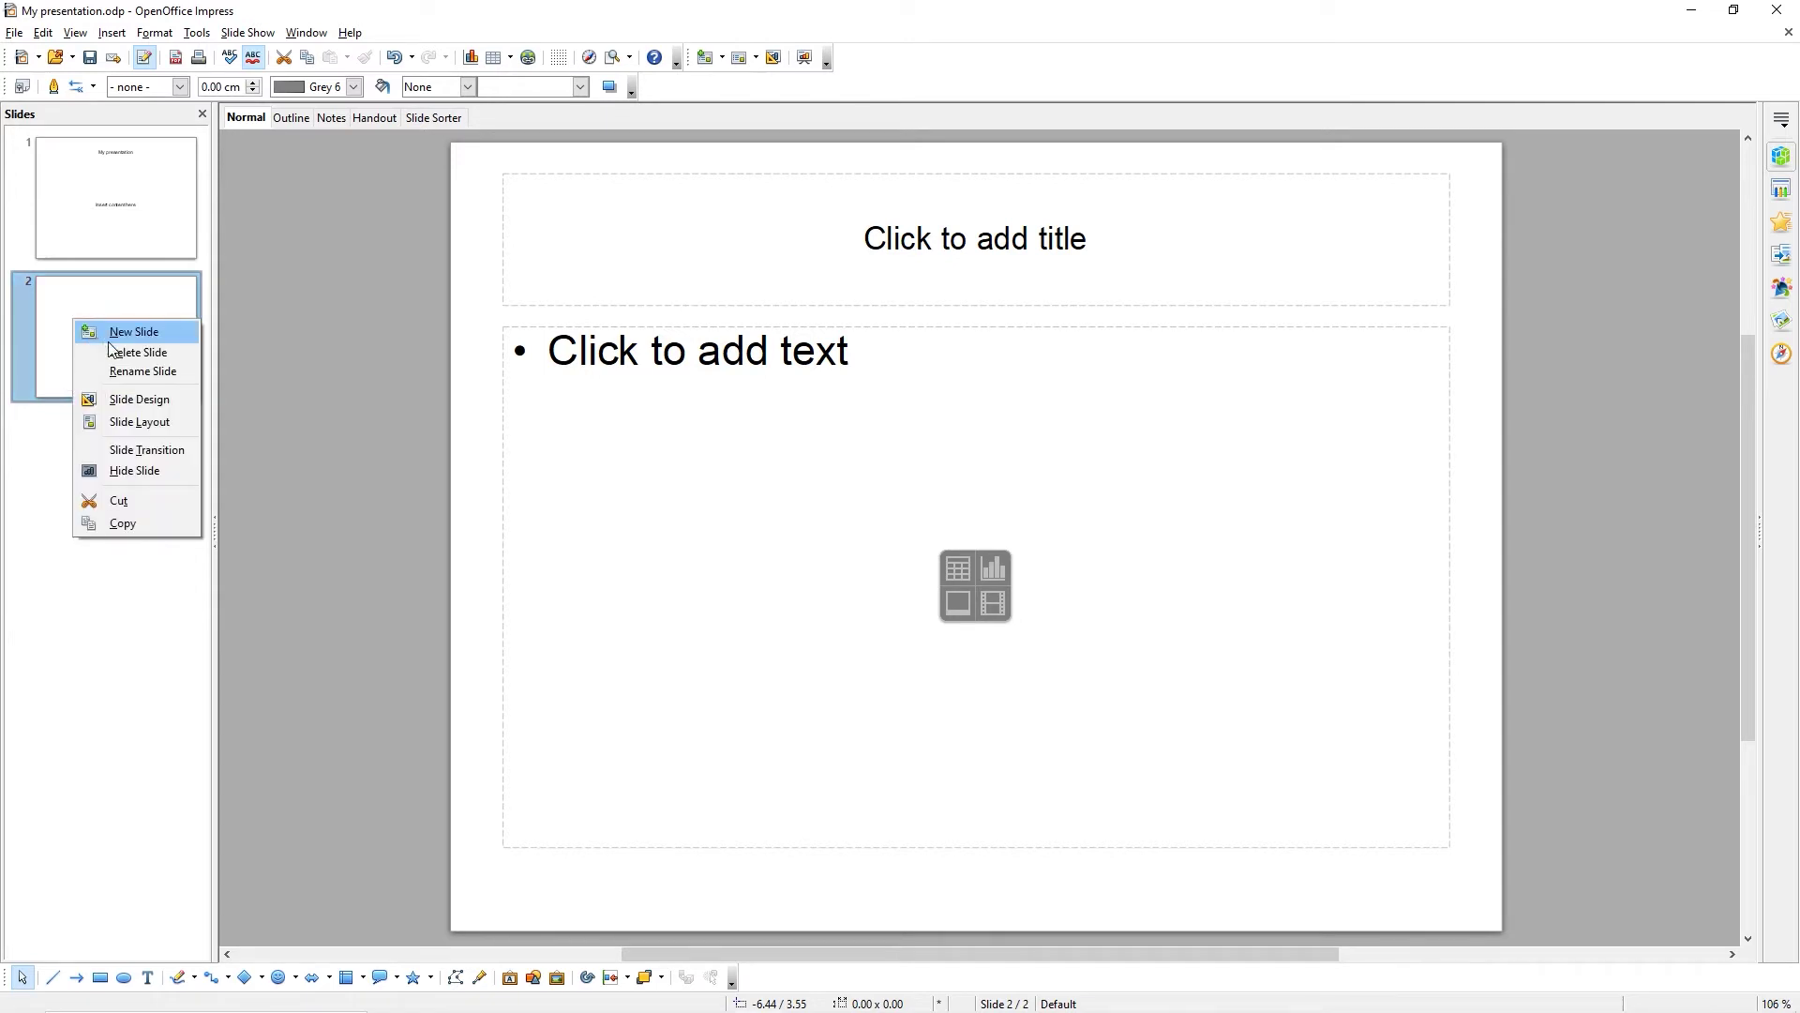
{"action": "left_click", "coordinate": [151, 362]}
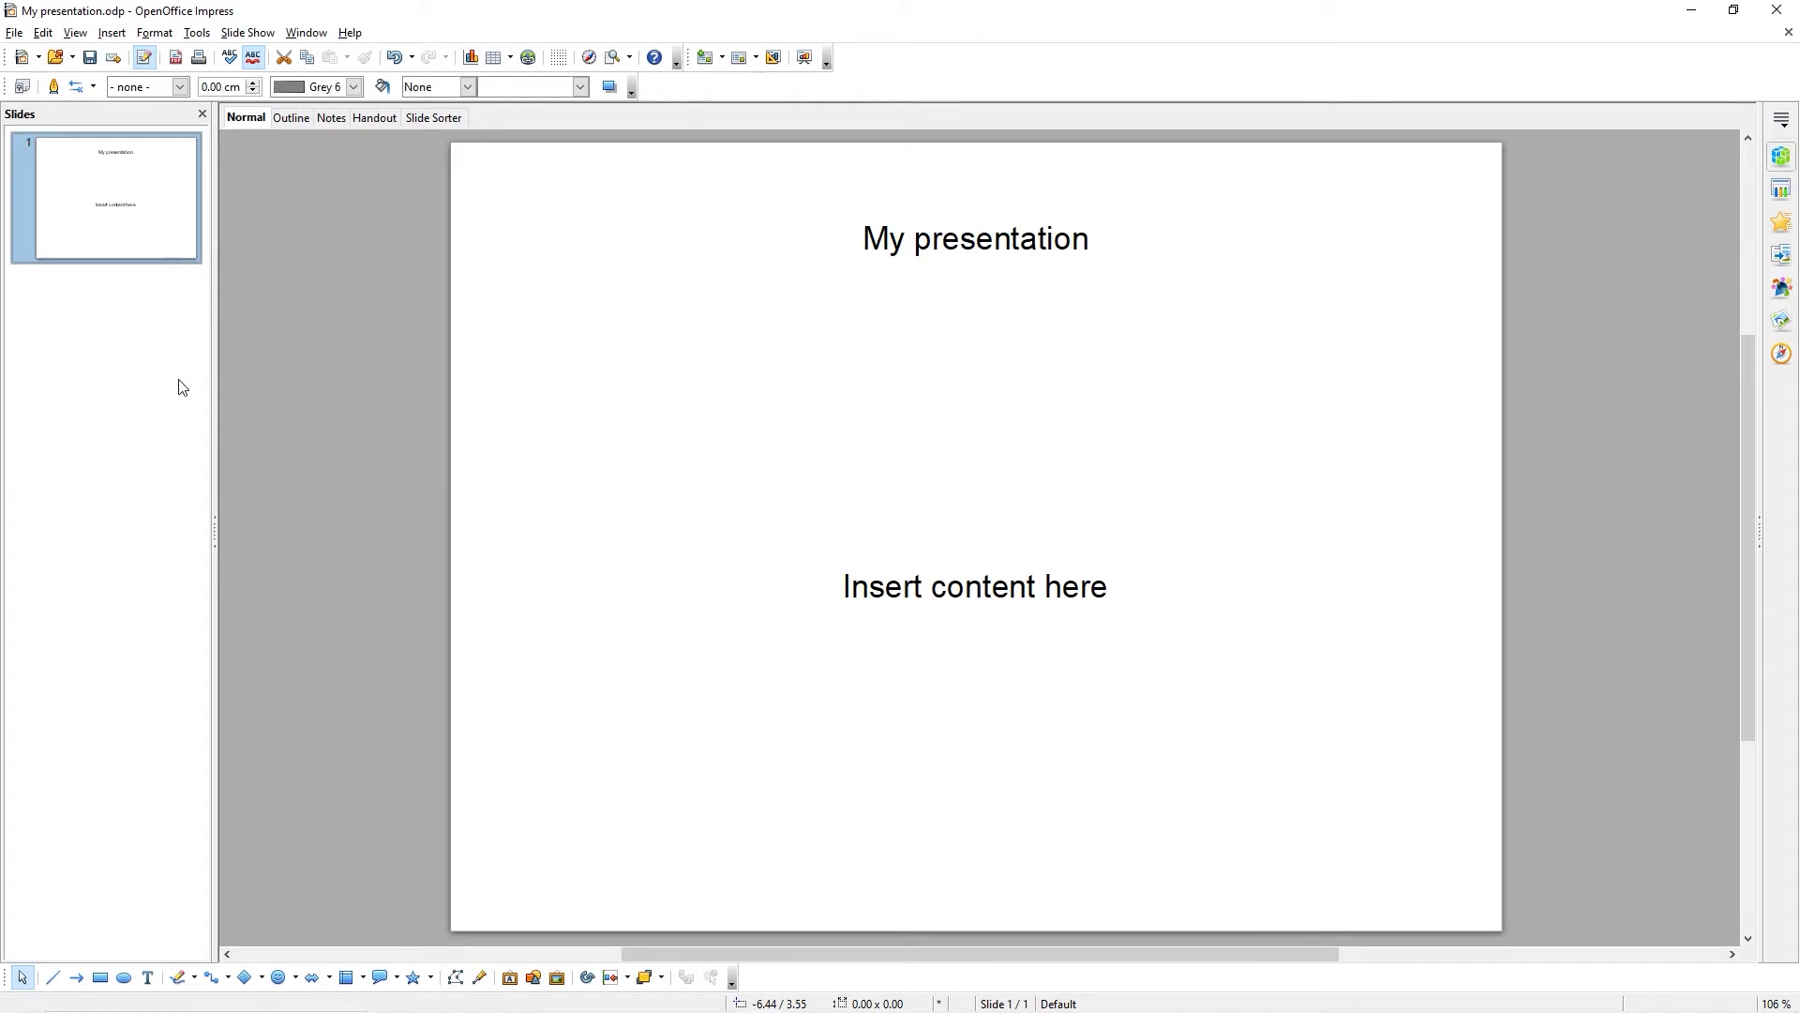
{"action": "left_click", "coordinate": [256, 388]}
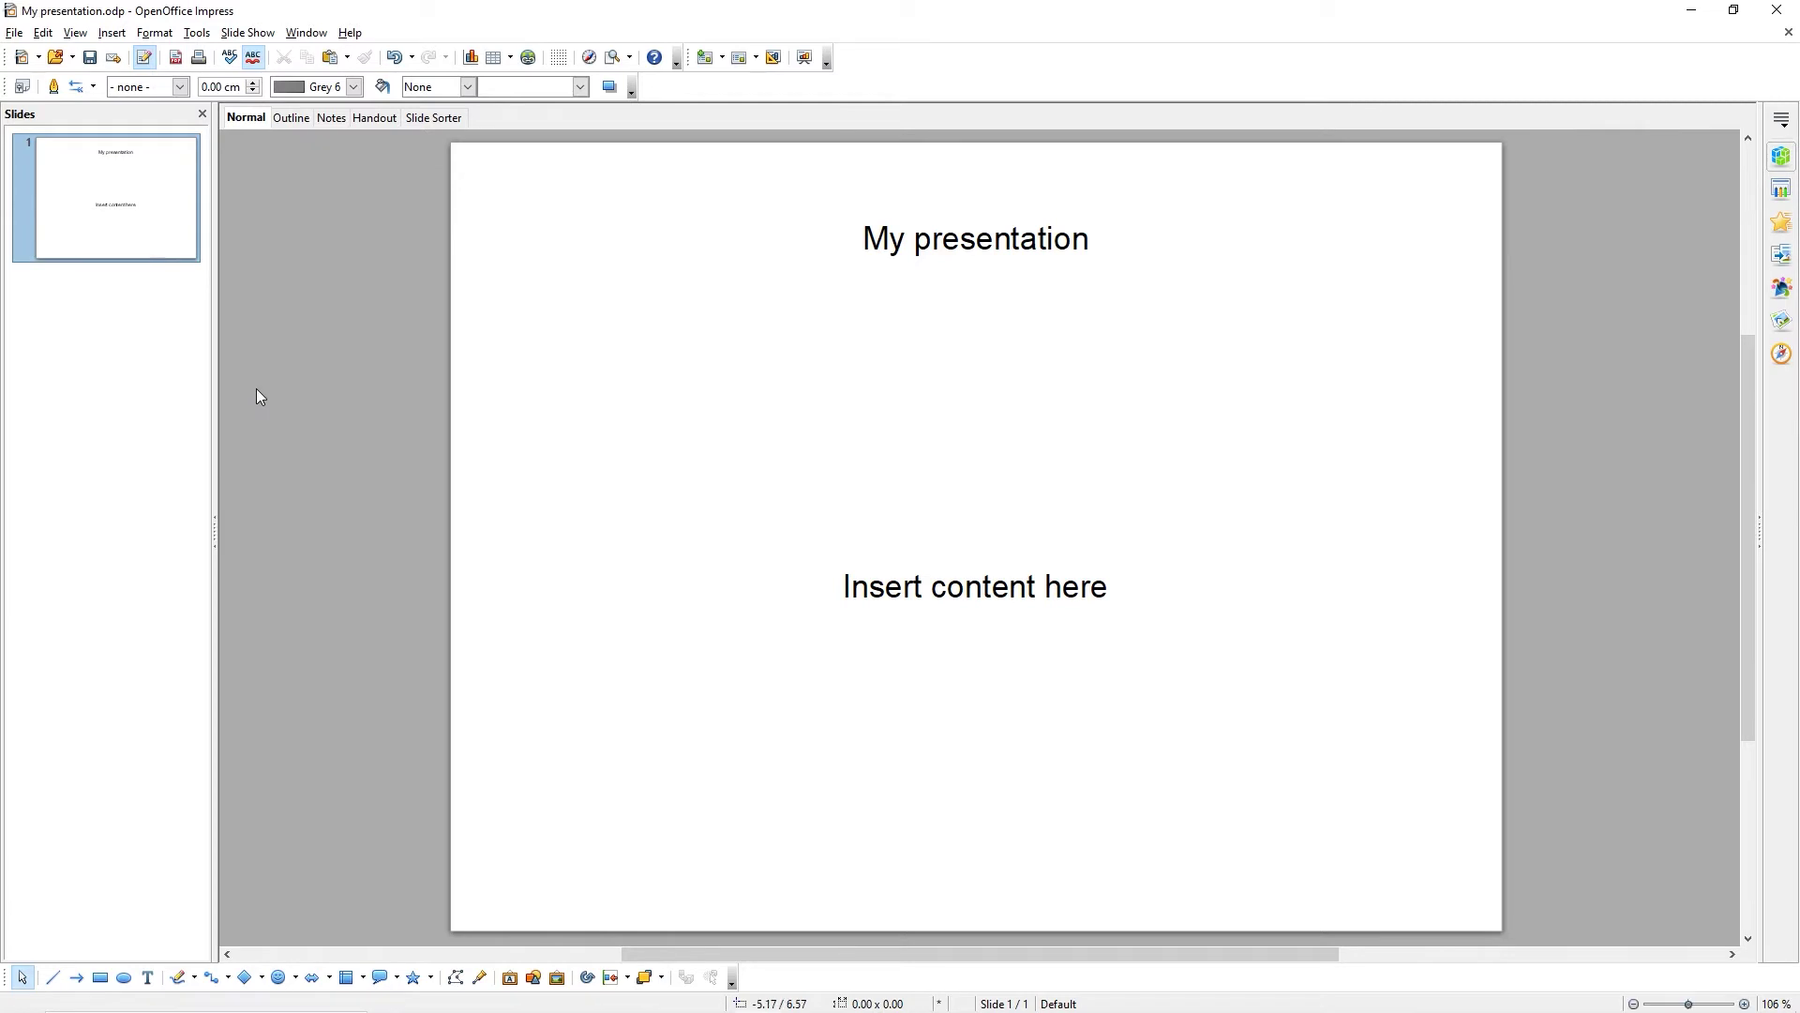
Duplicate slide 1 as slide 2 with the same 'My presentation' title and content text
{"action": "left_click", "coordinate": [150, 246]}
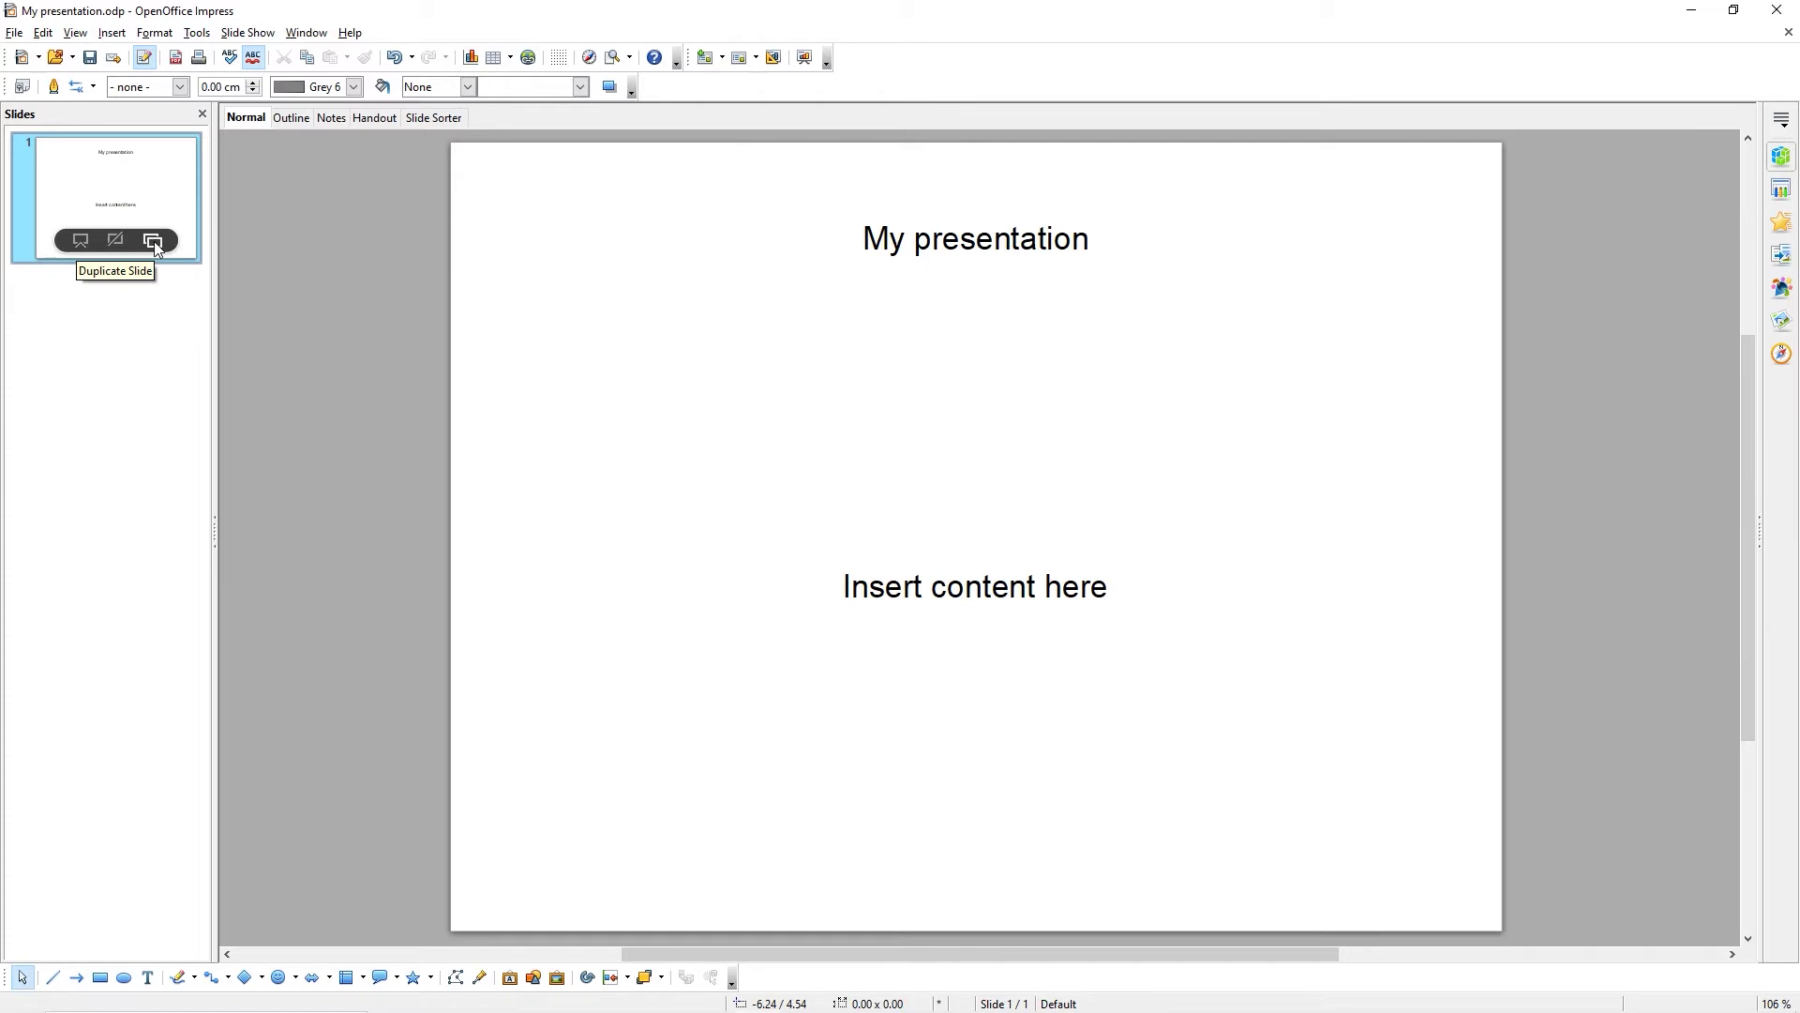
{"action": "left_click", "coordinate": [124, 38]}
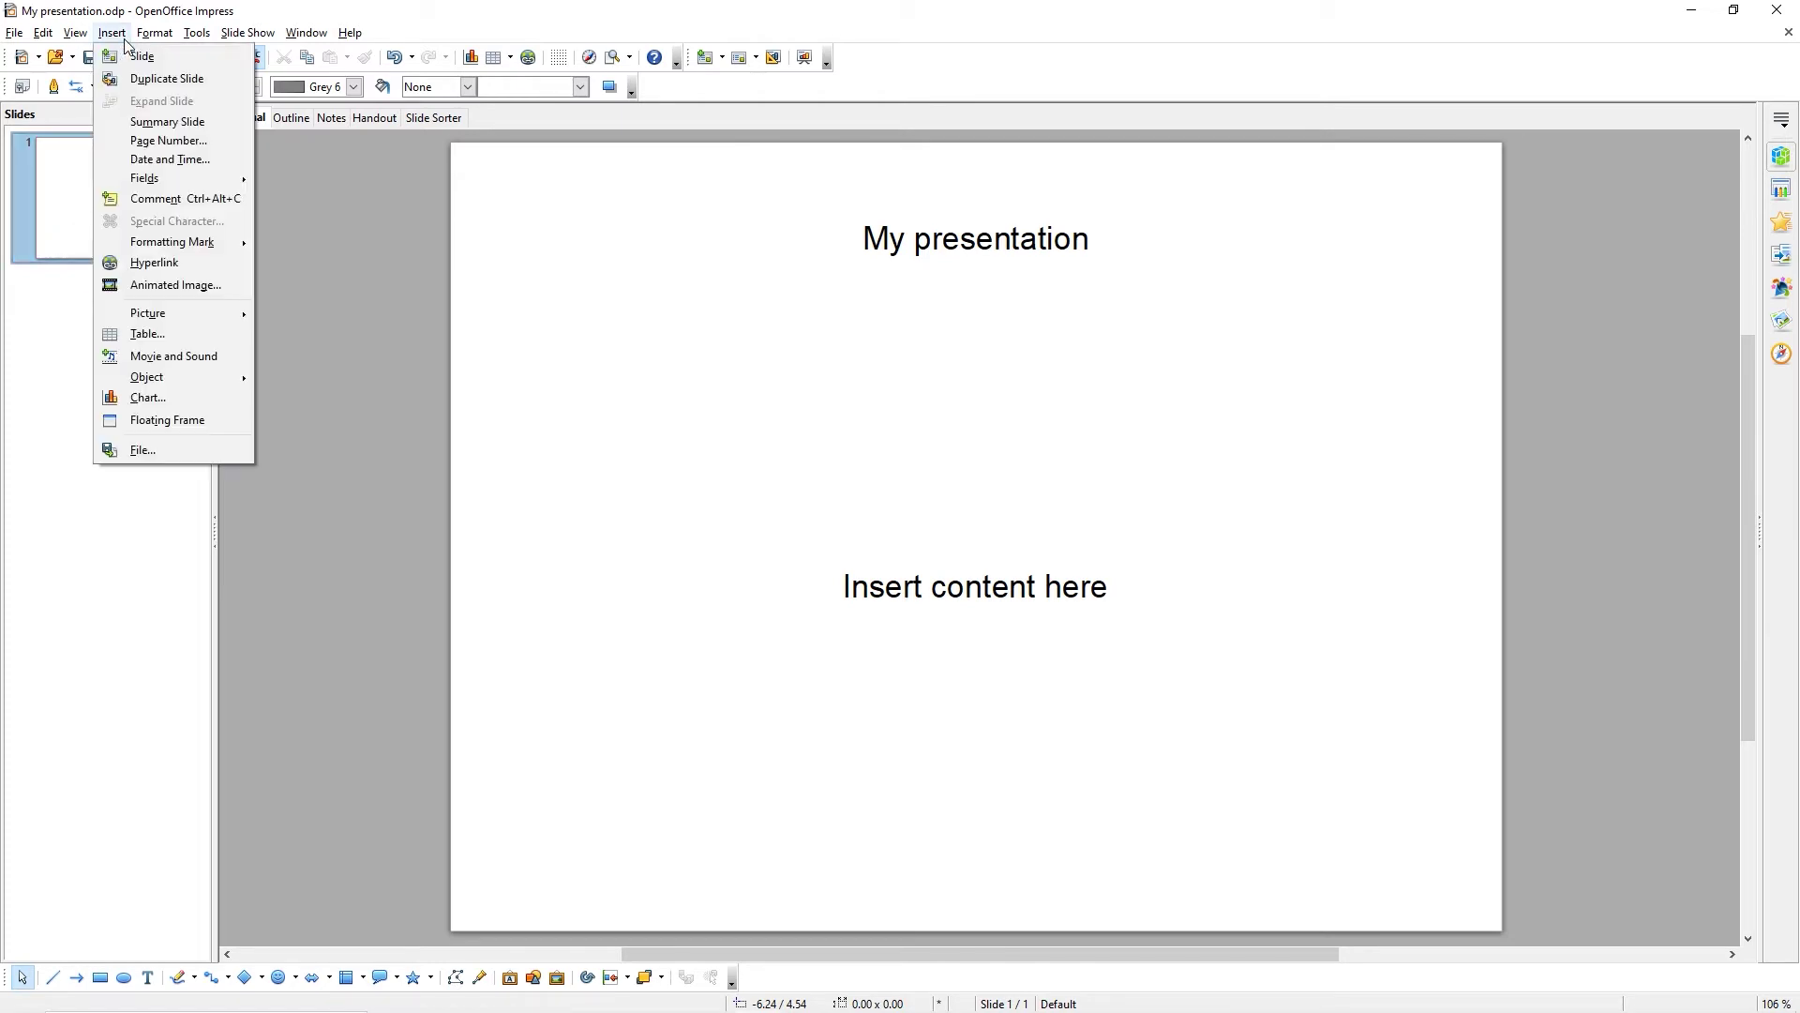
{"action": "left_click", "coordinate": [150, 82]}
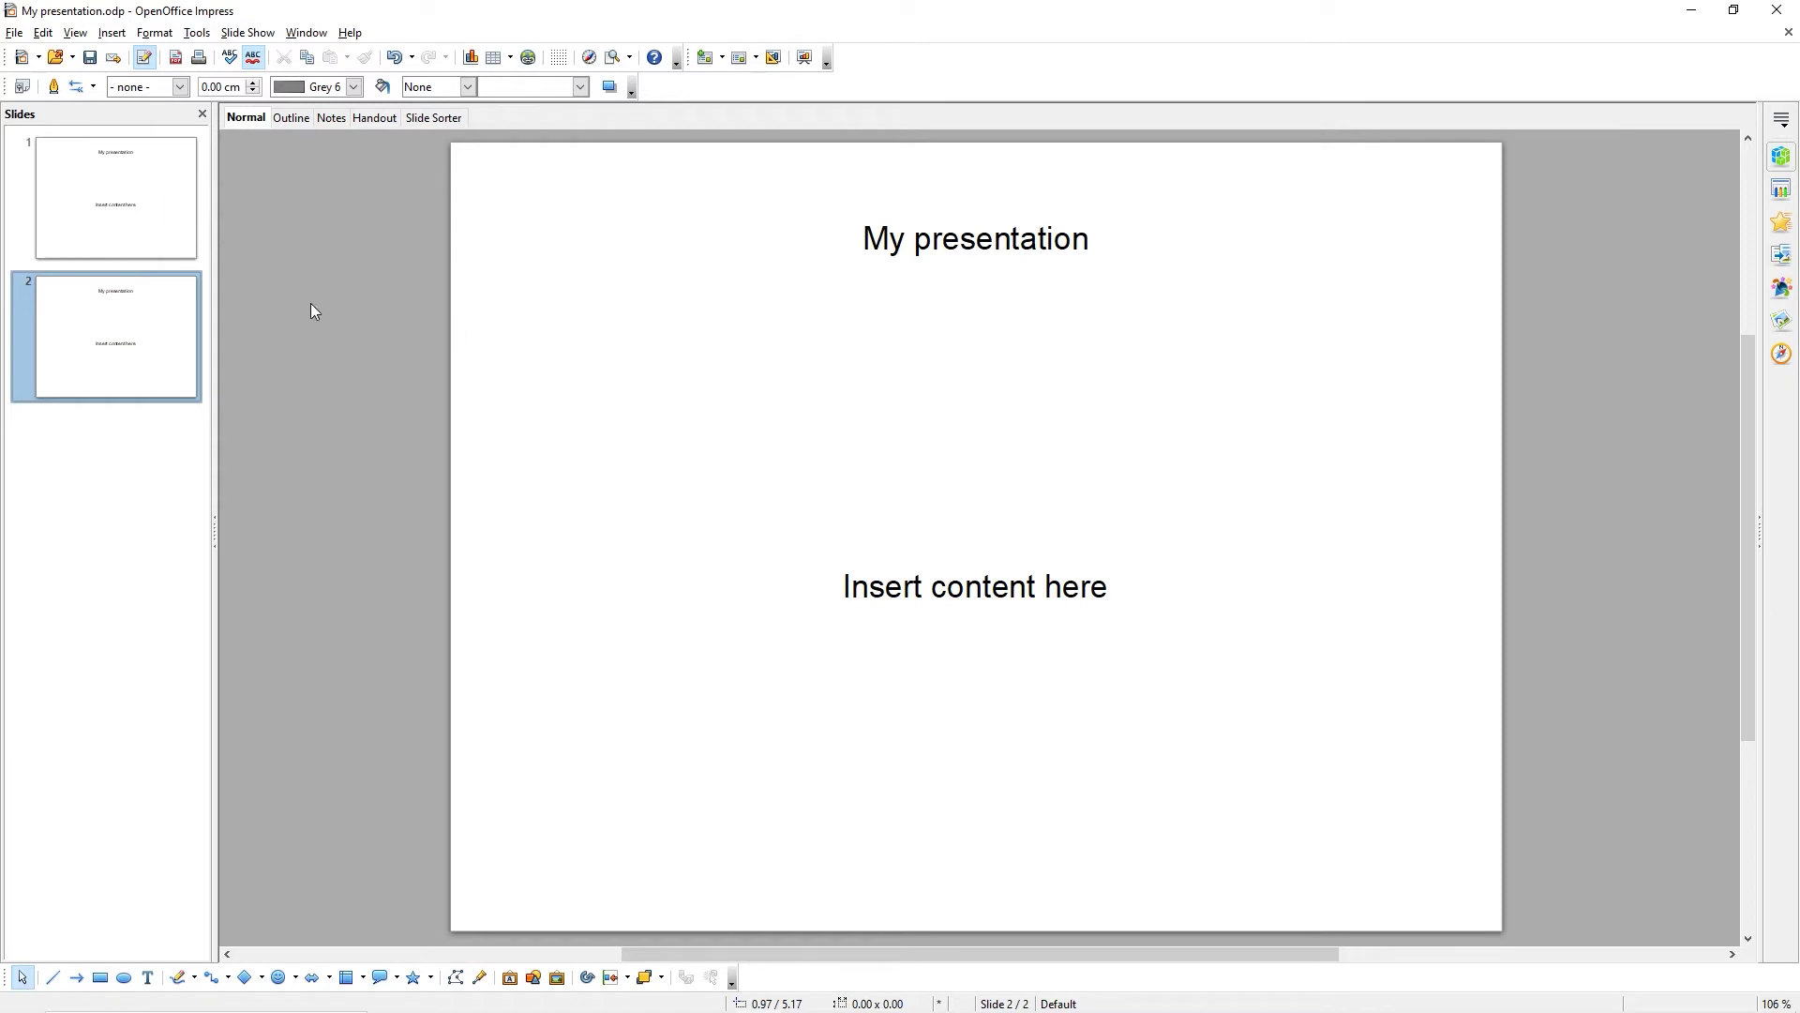
Set the slide 2 background fill to Colour with the blue Chart 12 swatch and confirm
{"action": "left_click", "coordinate": [159, 34]}
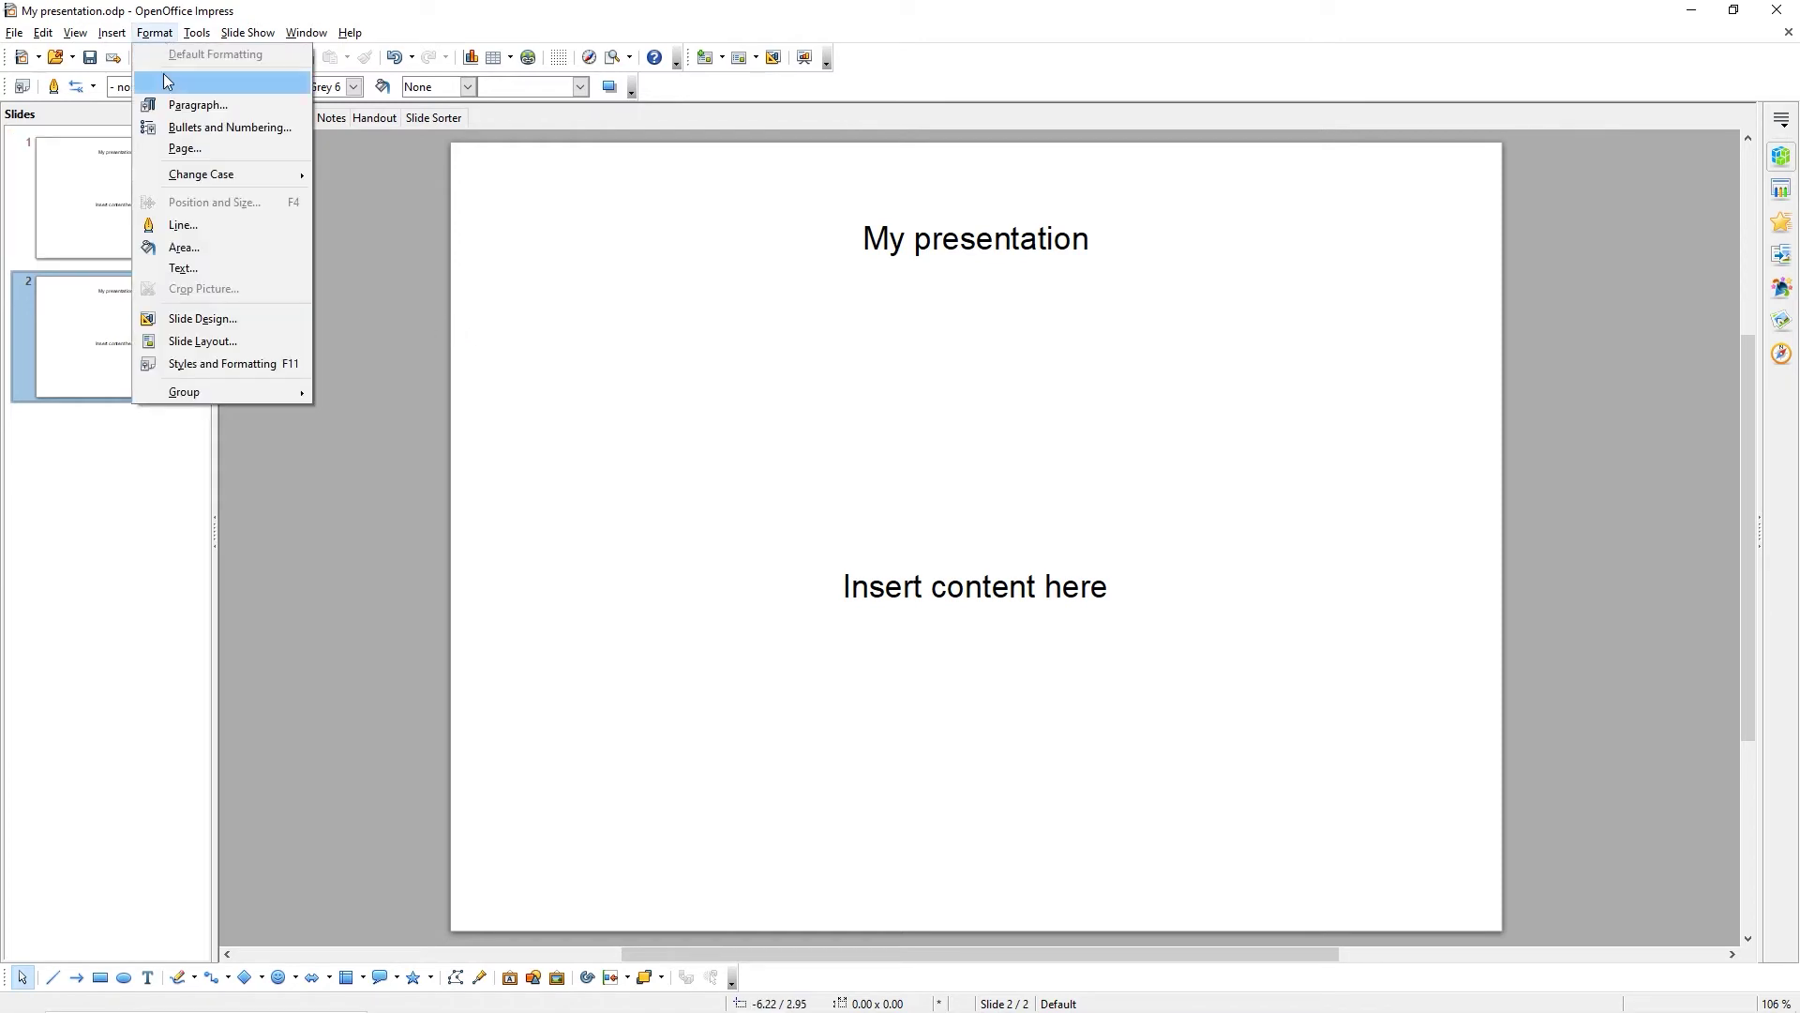
{"action": "left_click", "coordinate": [213, 150]}
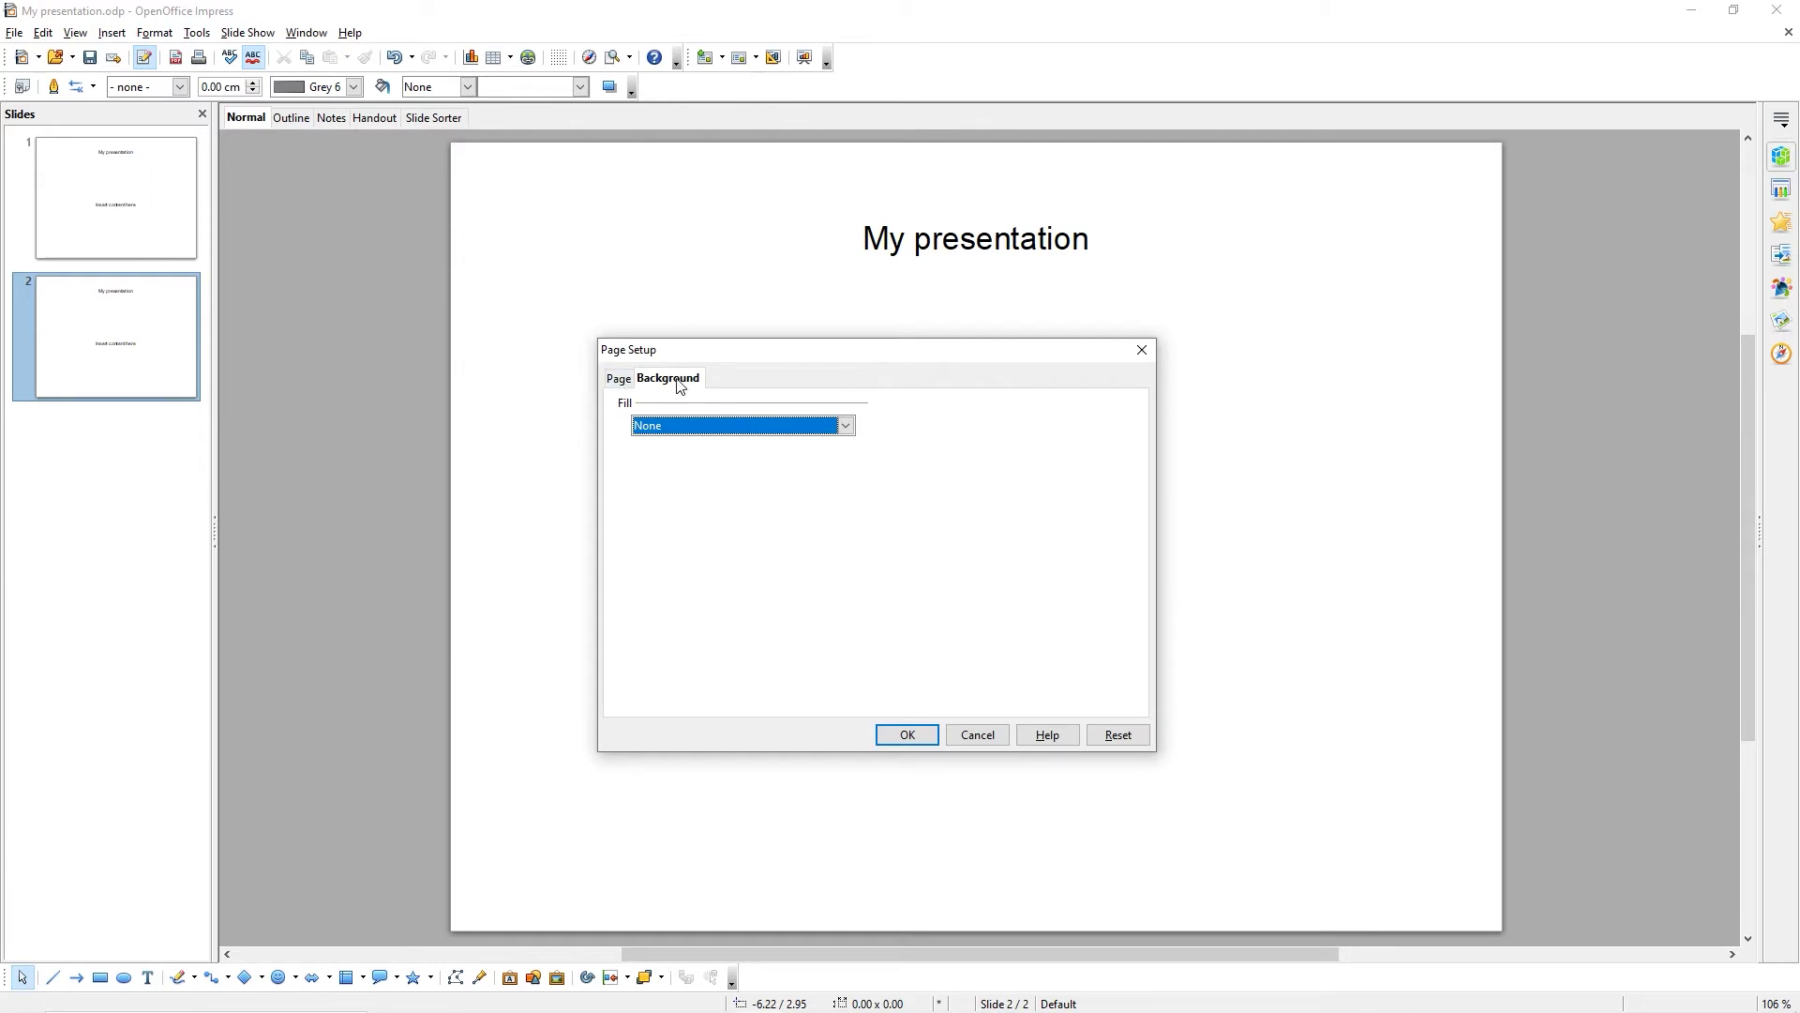
{"action": "left_click", "coordinate": [847, 427]}
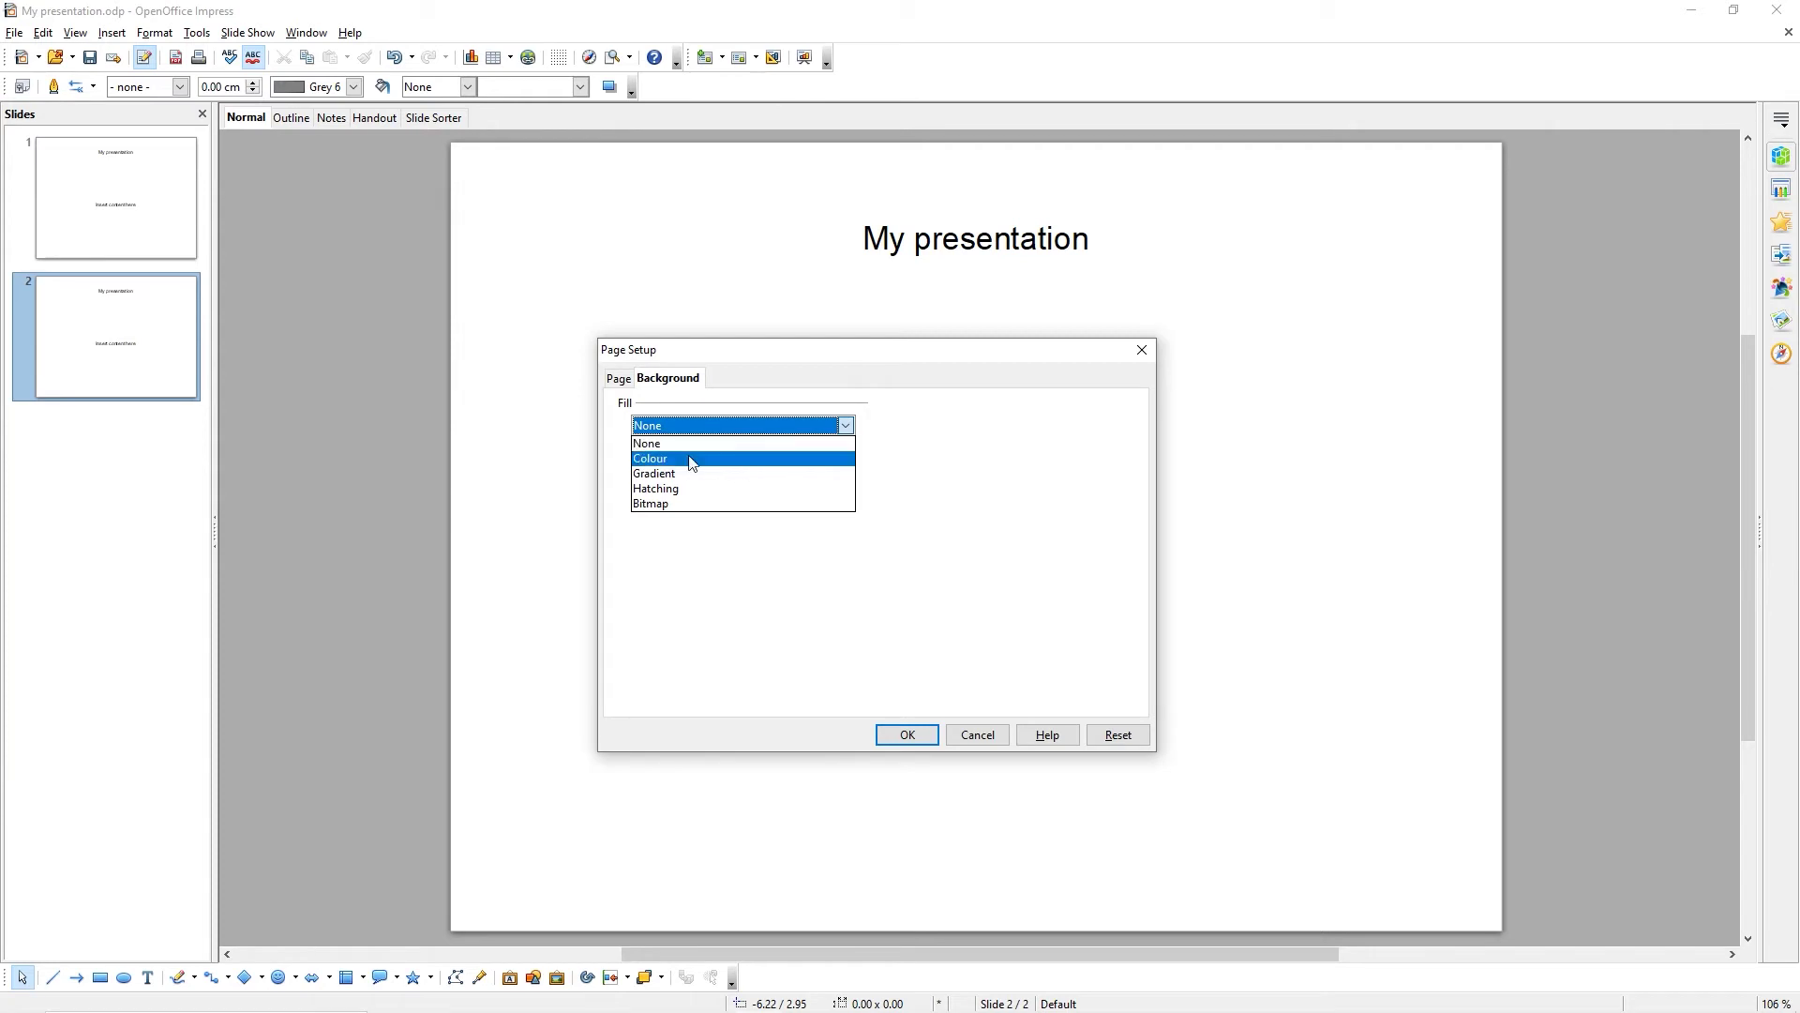
{"action": "key", "text": "Escape"}
{"action": "key", "text": "Down"}
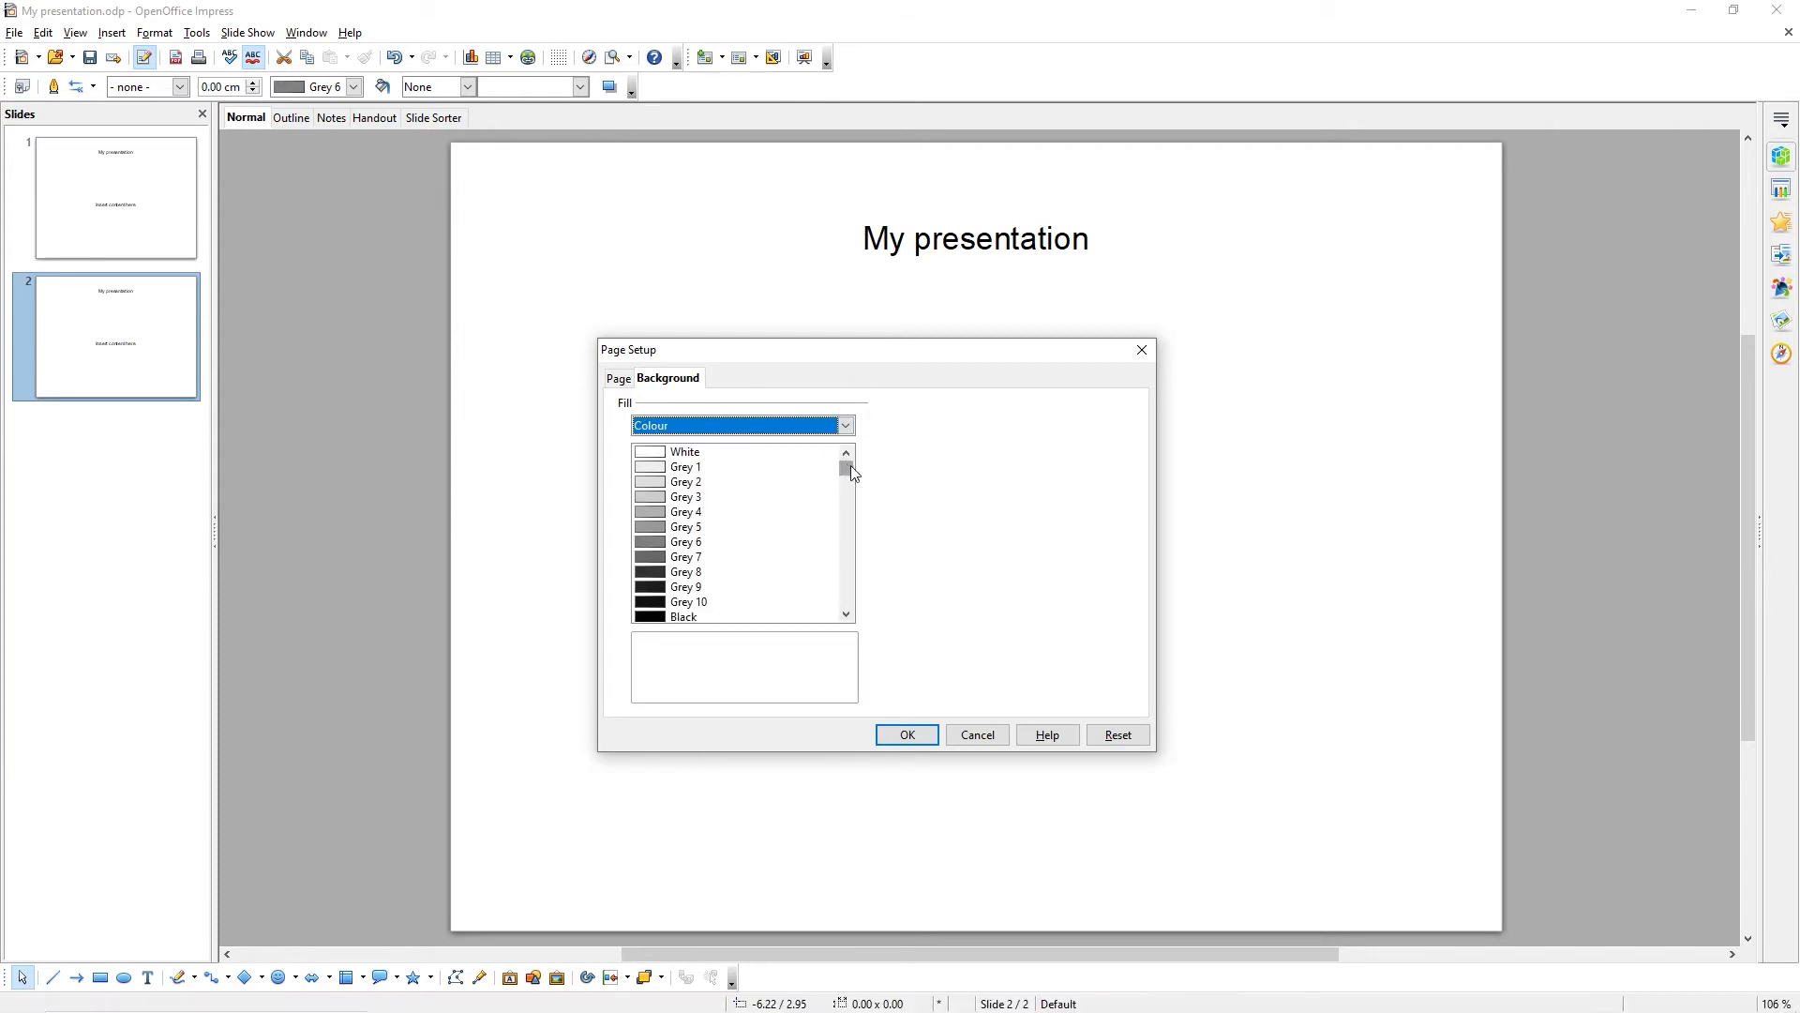
{"action": "left_click_drag", "start_coordinate": [848, 466], "coordinate": [829, 607]}
{"action": "left_click", "coordinate": [704, 603]}
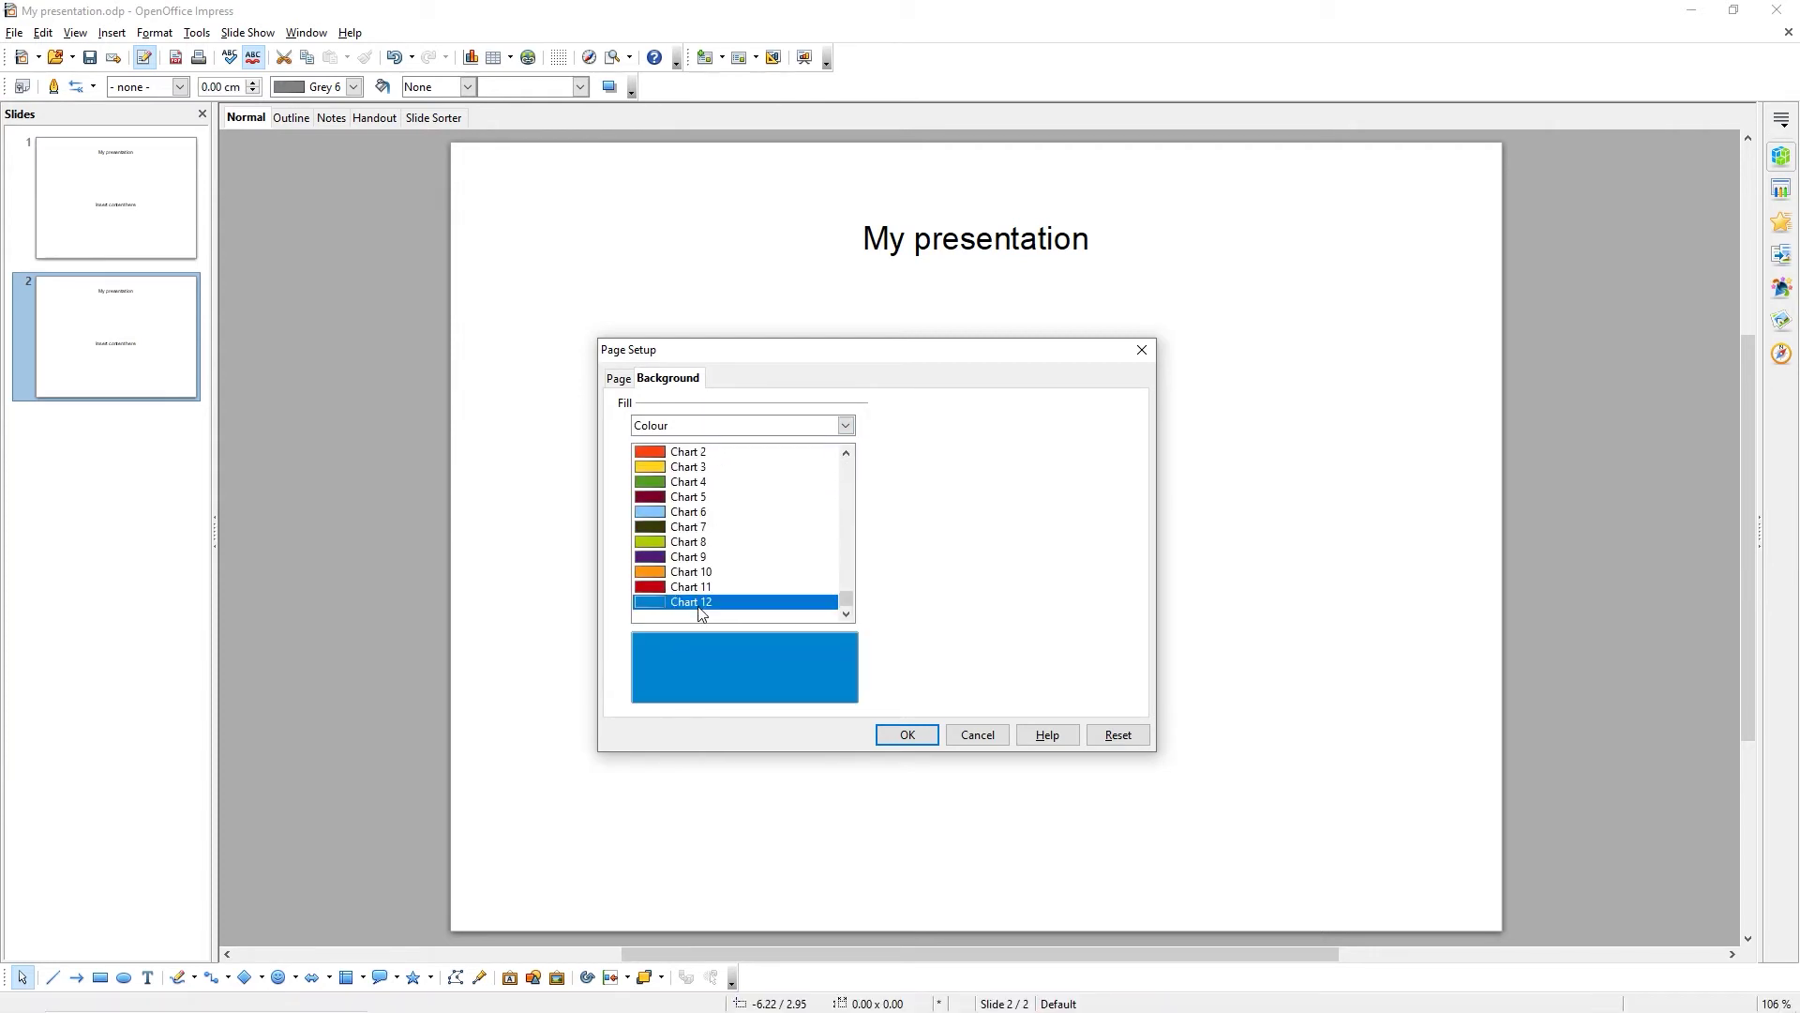
{"action": "left_click", "coordinate": [846, 427]}
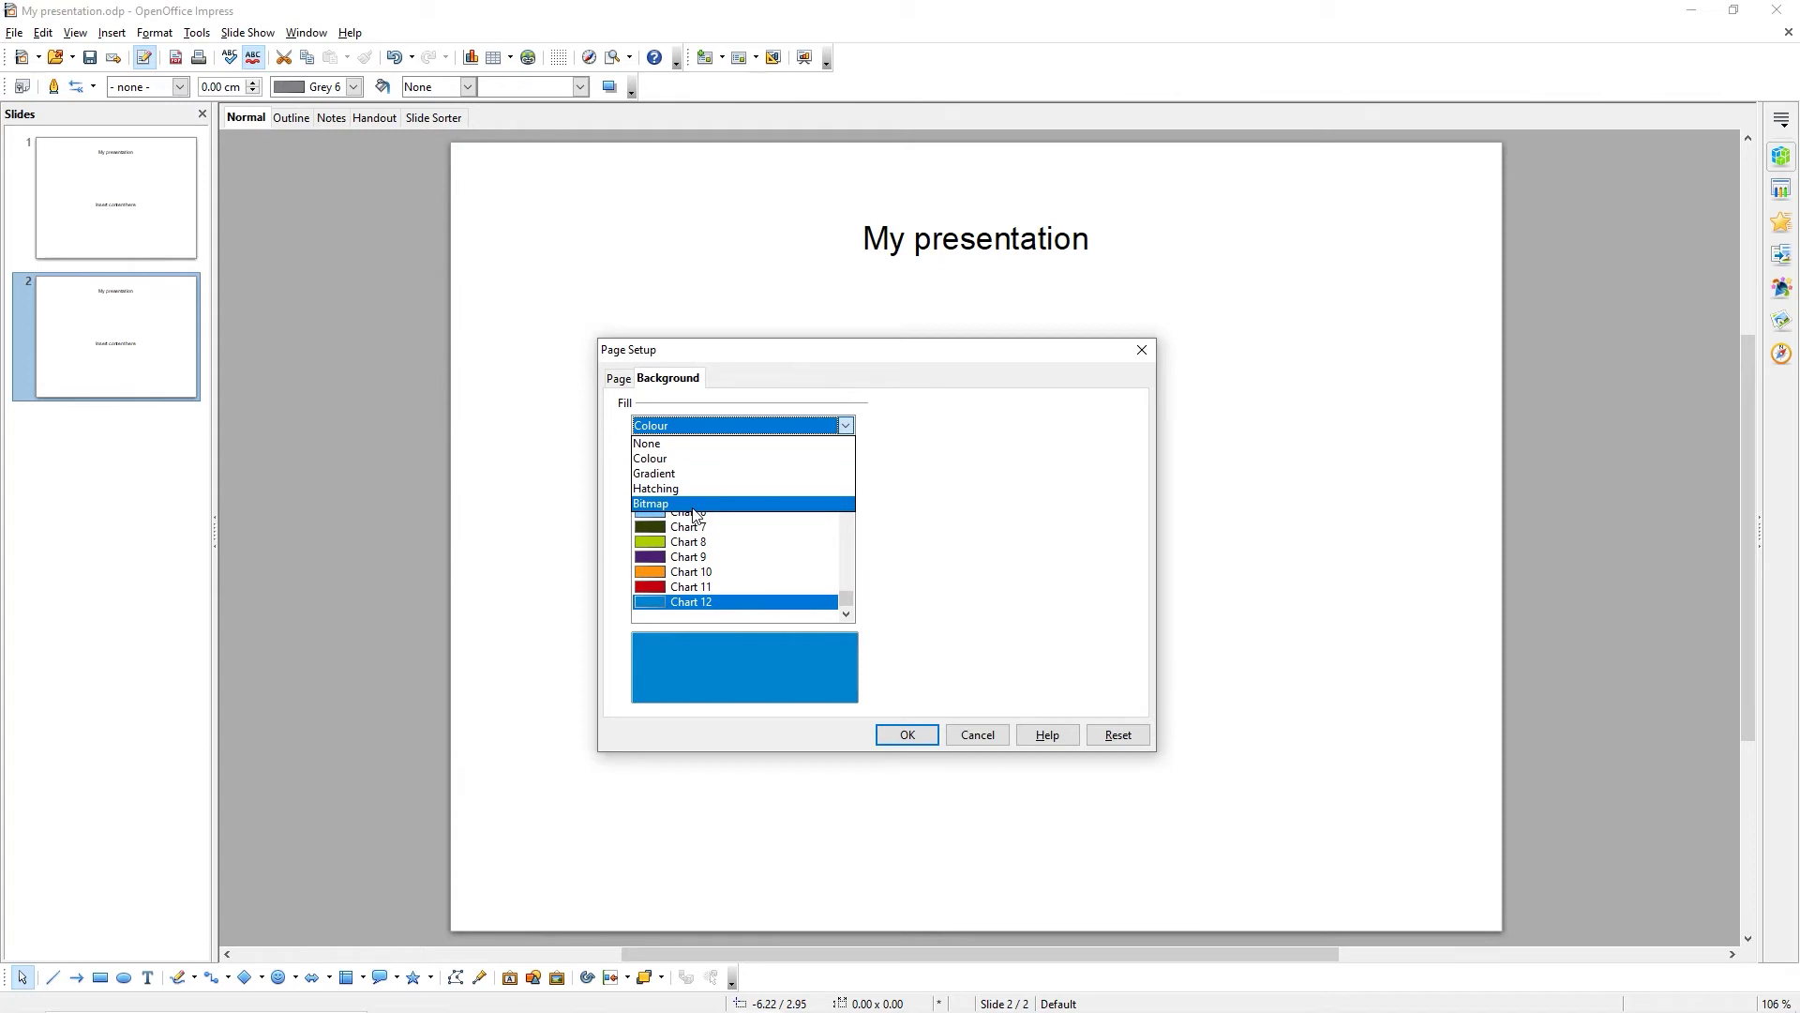
{"action": "left_click", "coordinate": [698, 464]}
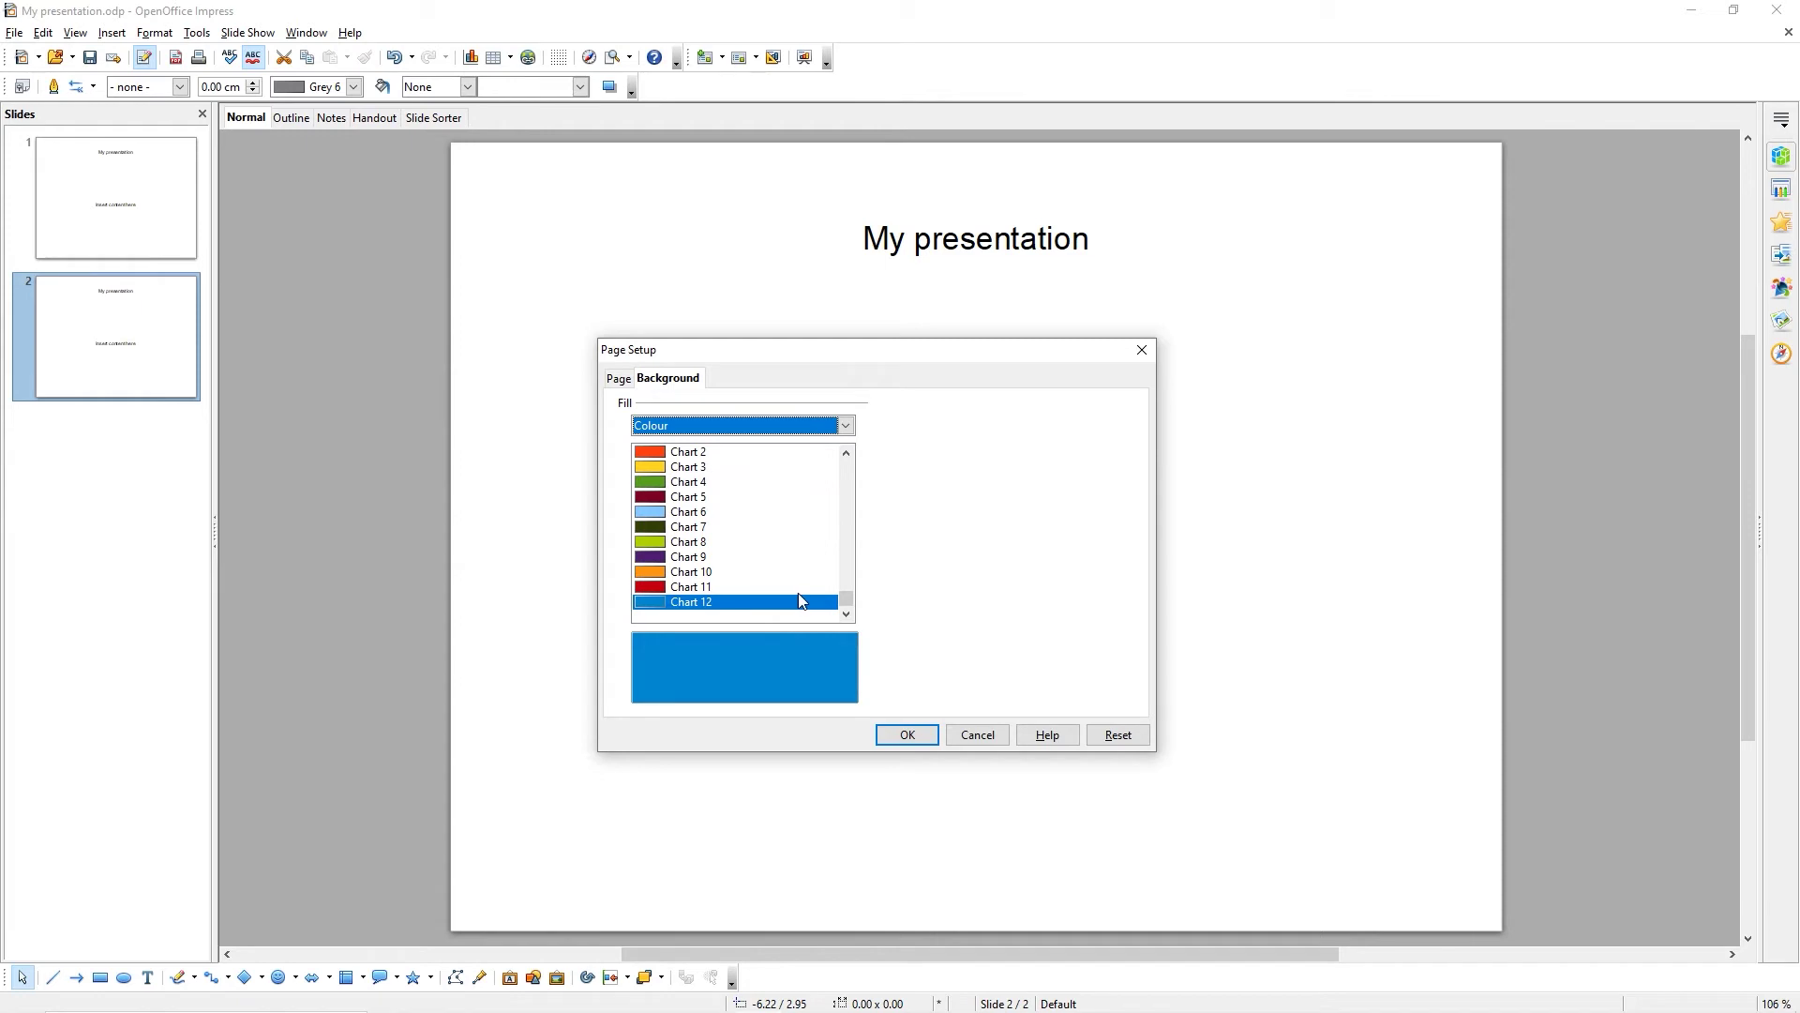
{"action": "left_click", "coordinate": [904, 735]}
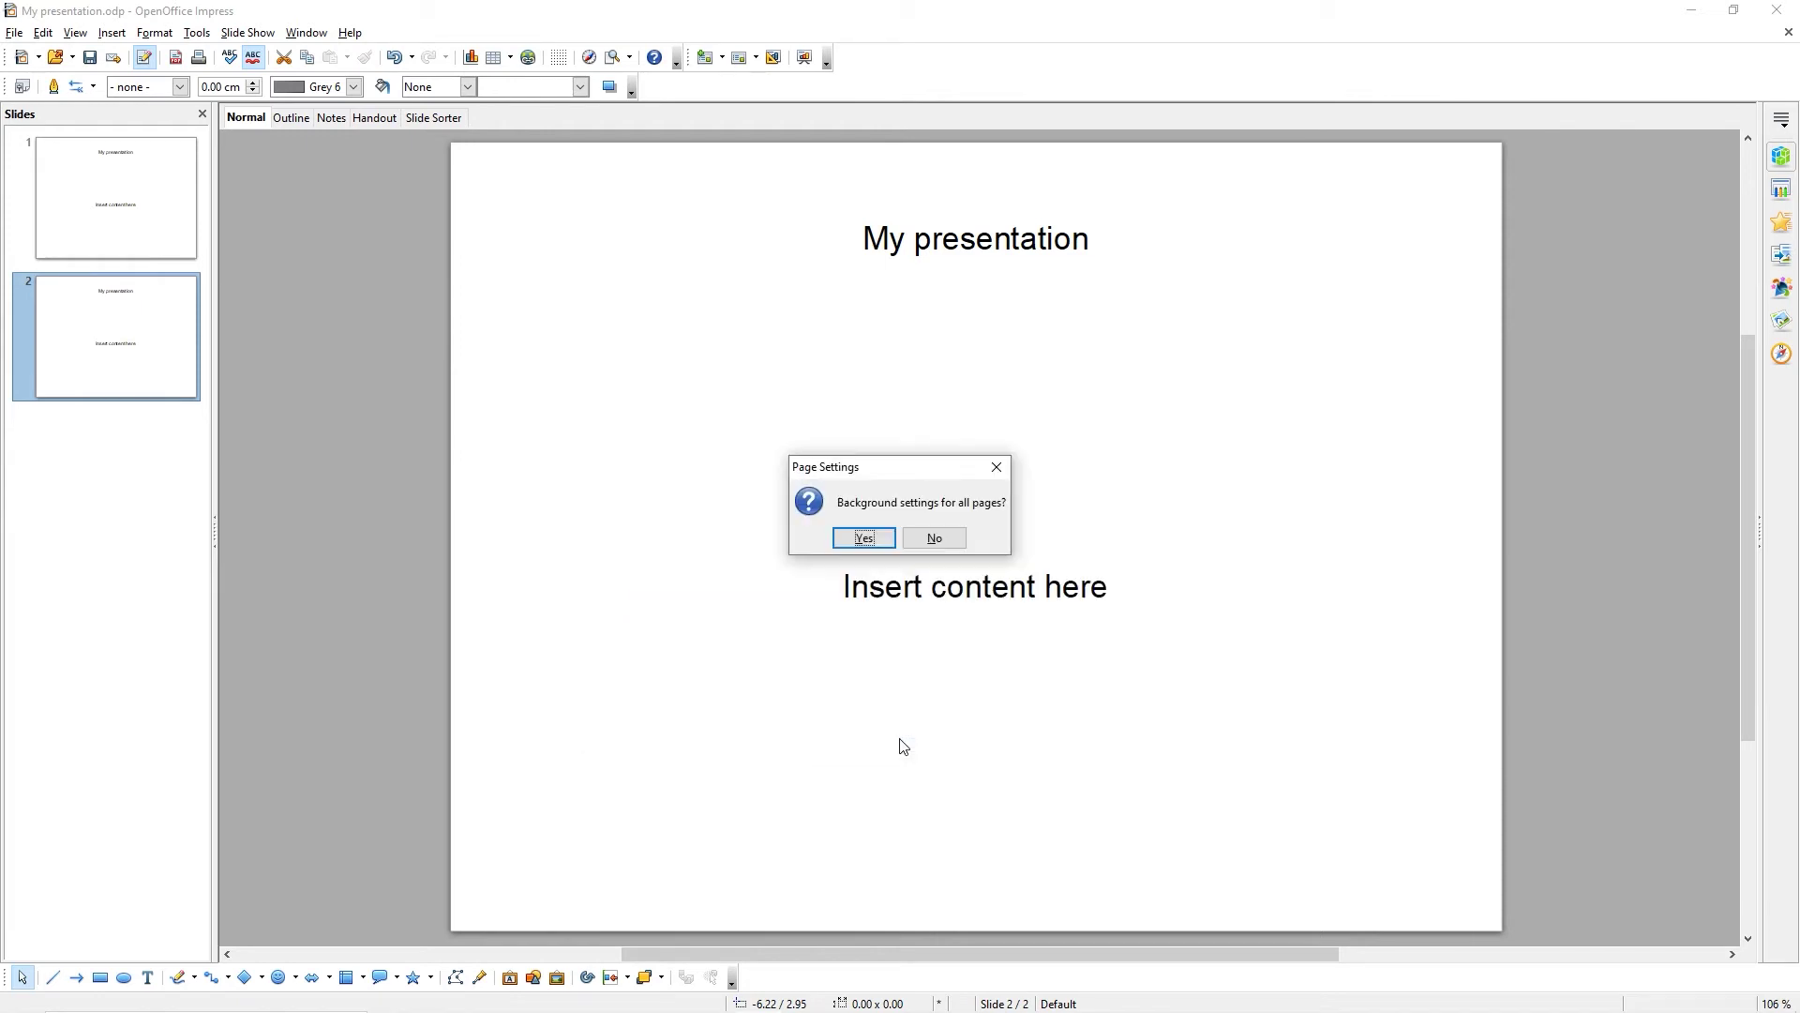
Confirm the blue Chart 12 background applies to all pages
{"action": "left_click", "coordinate": [864, 540]}
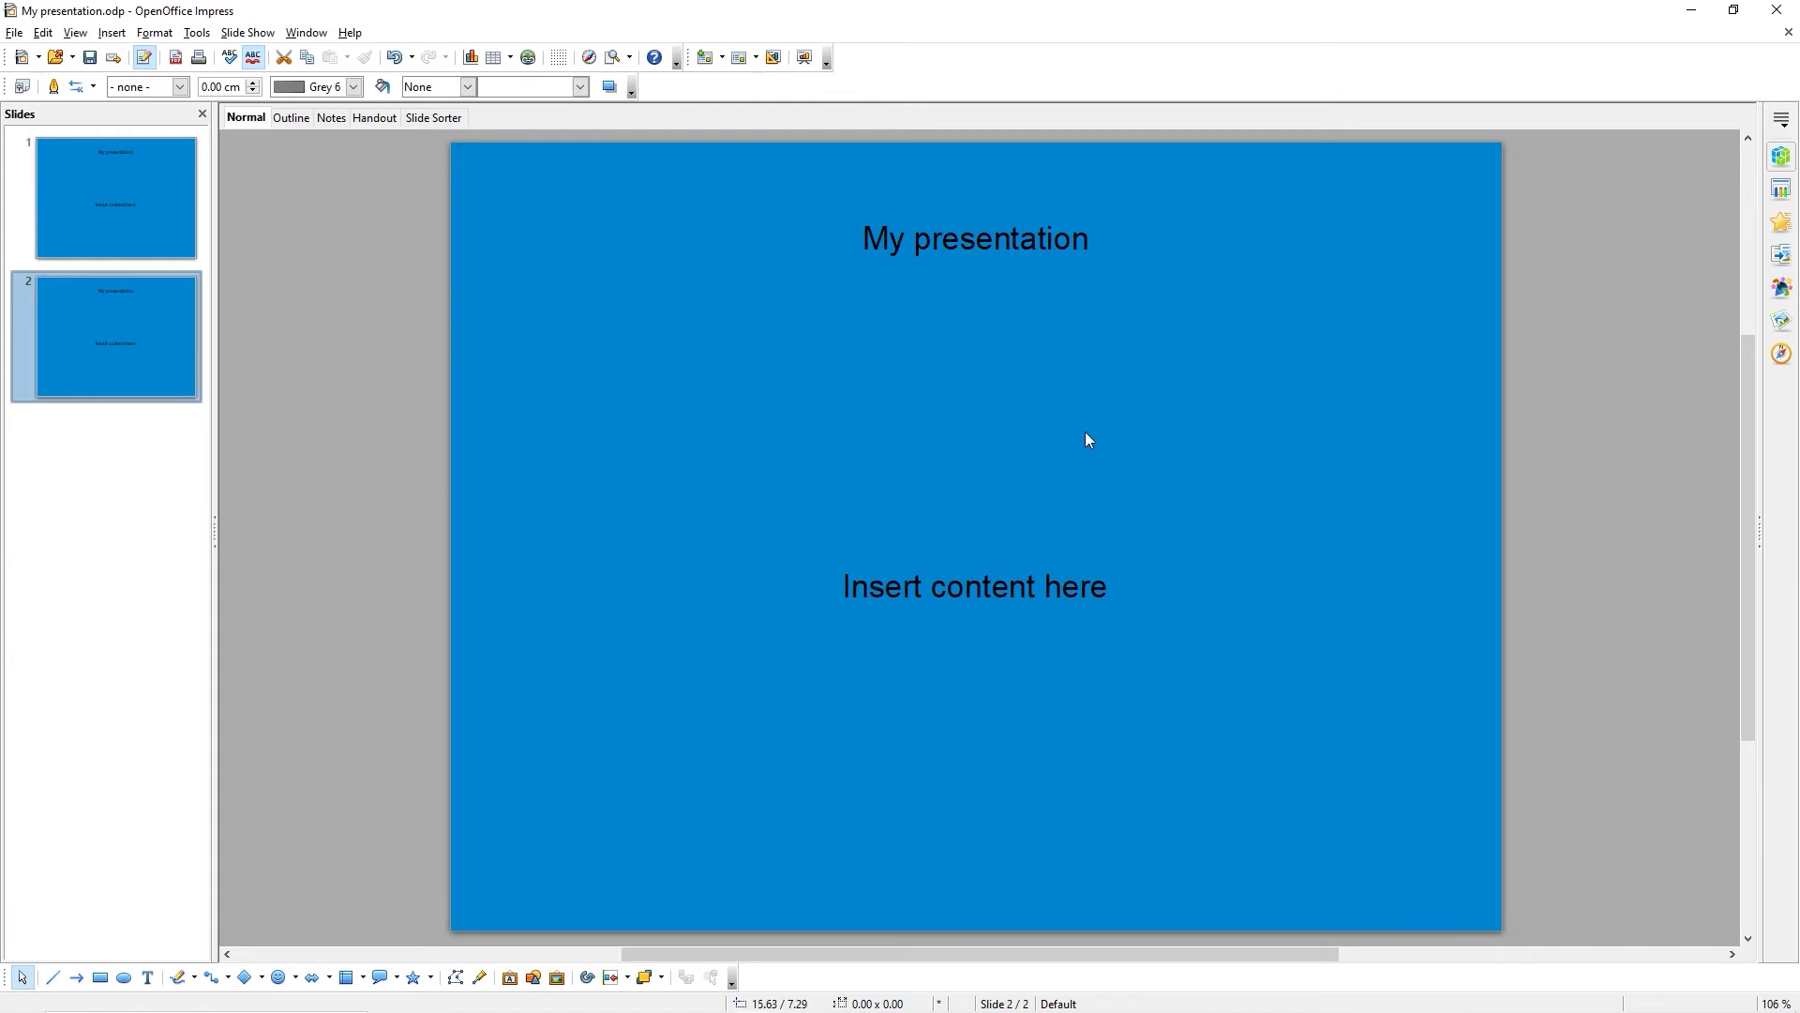
{"action": "left_click", "coordinate": [1615, 226]}
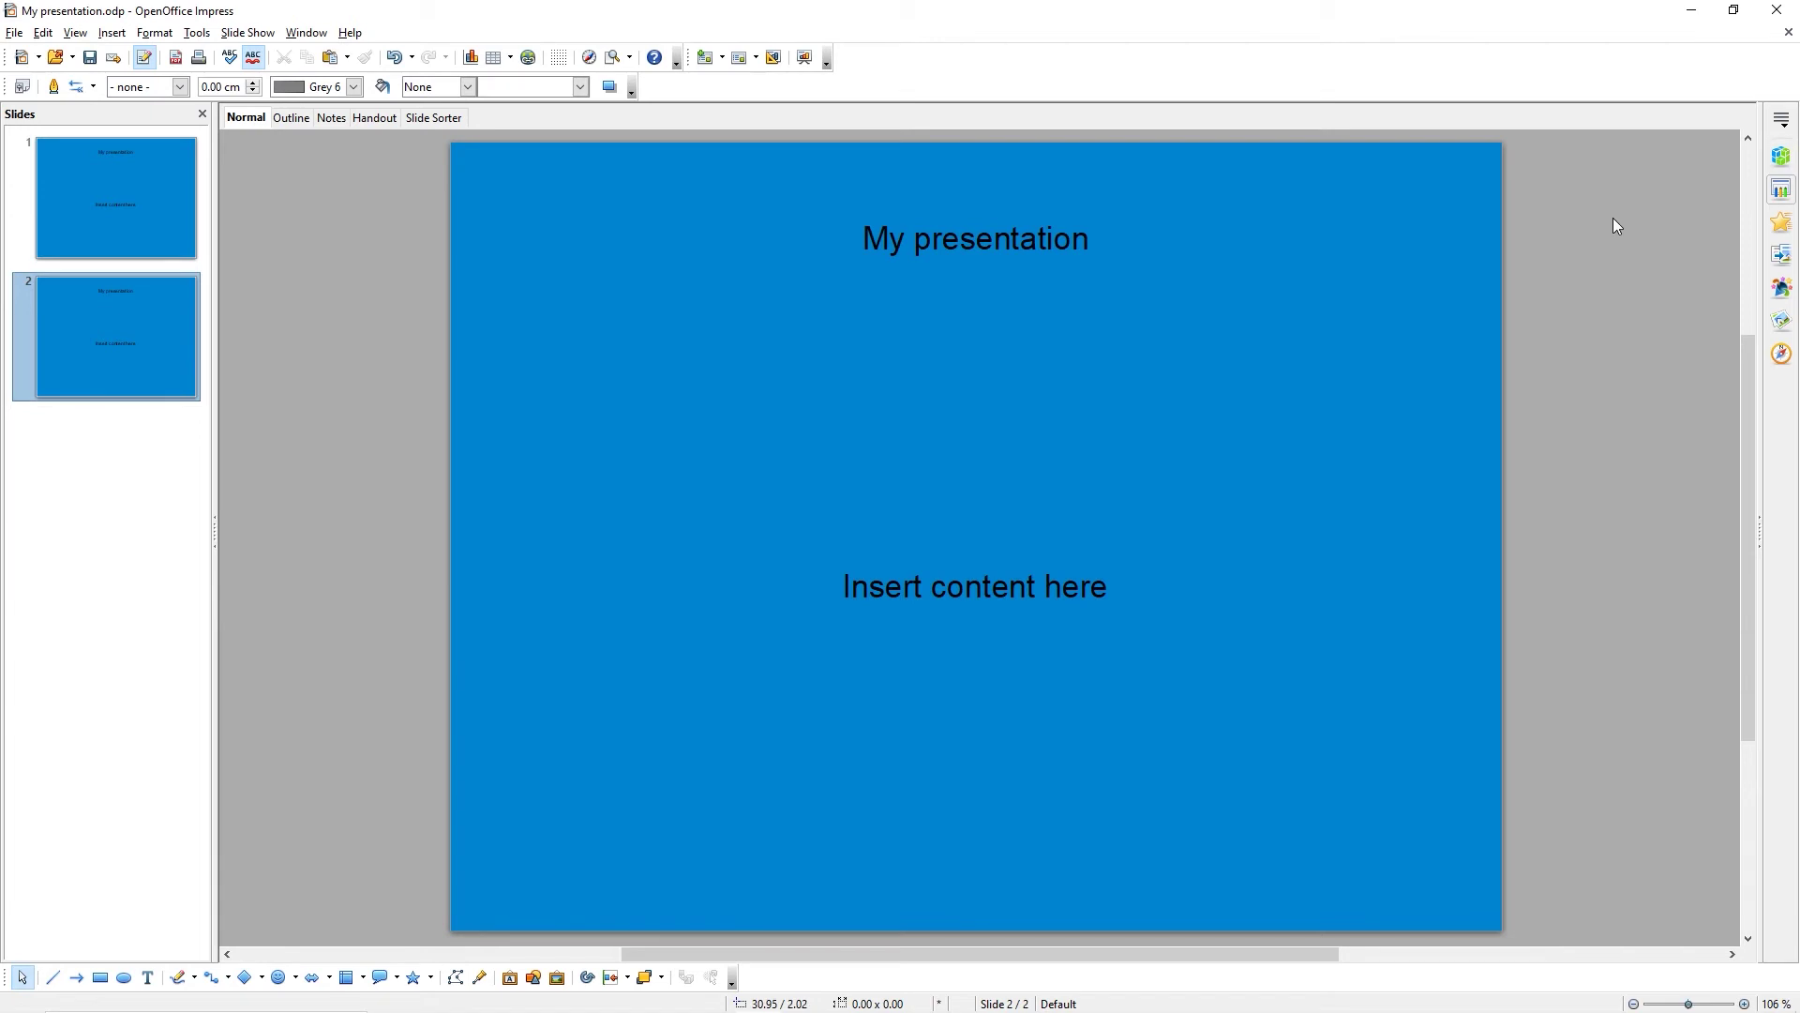
Apply the pink striped prs-novelty master page to both slides
{"action": "left_click", "coordinate": [1783, 192]}
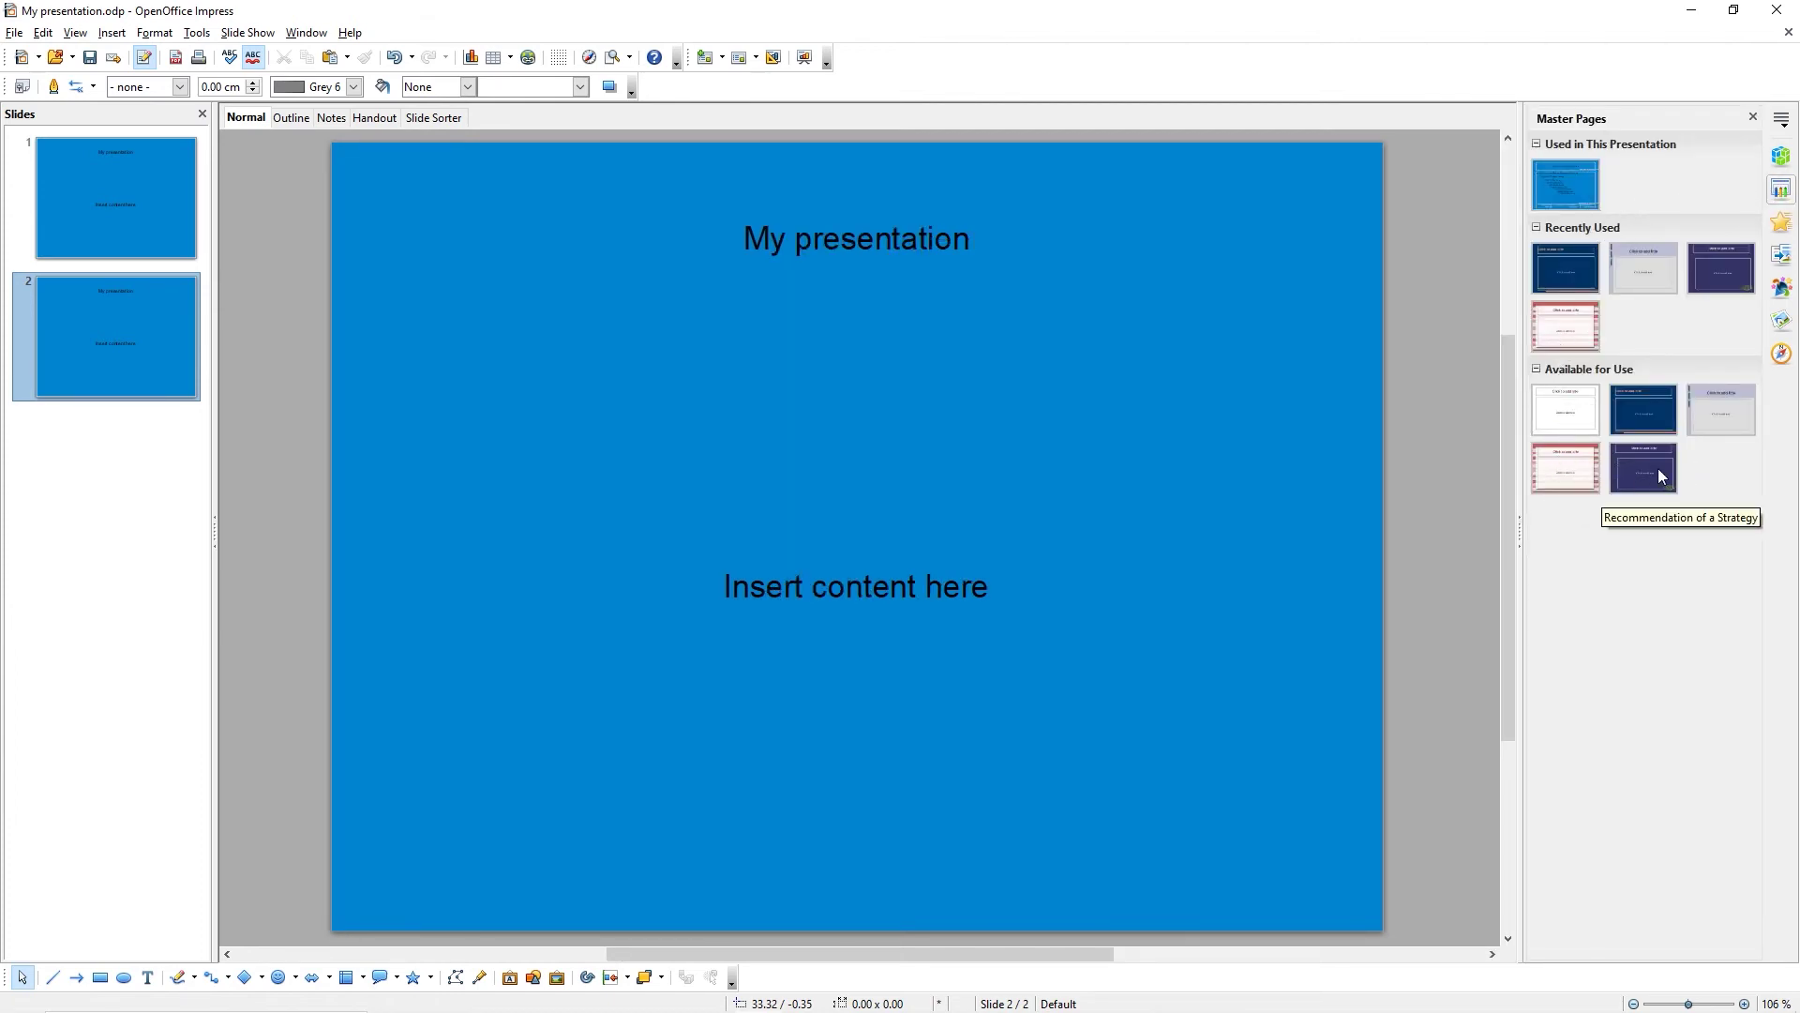
{"action": "left_click", "coordinate": [1572, 475]}
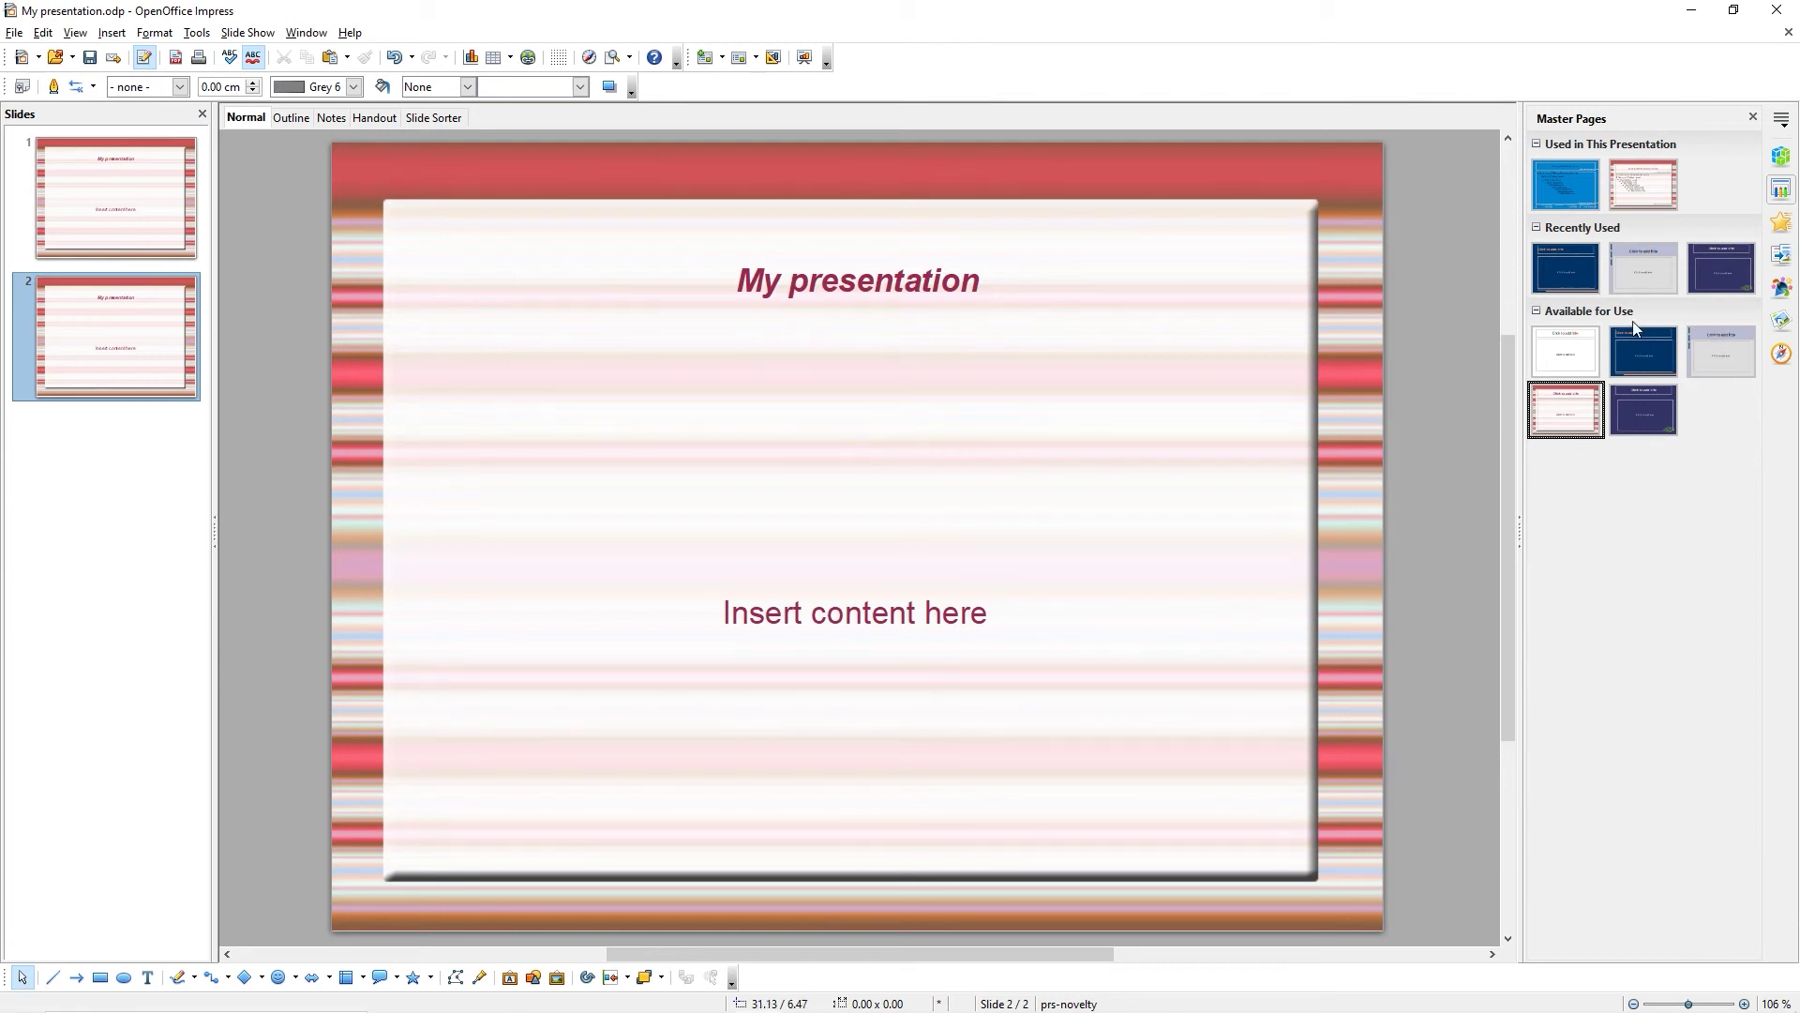
{"action": "left_click", "coordinate": [1752, 119]}
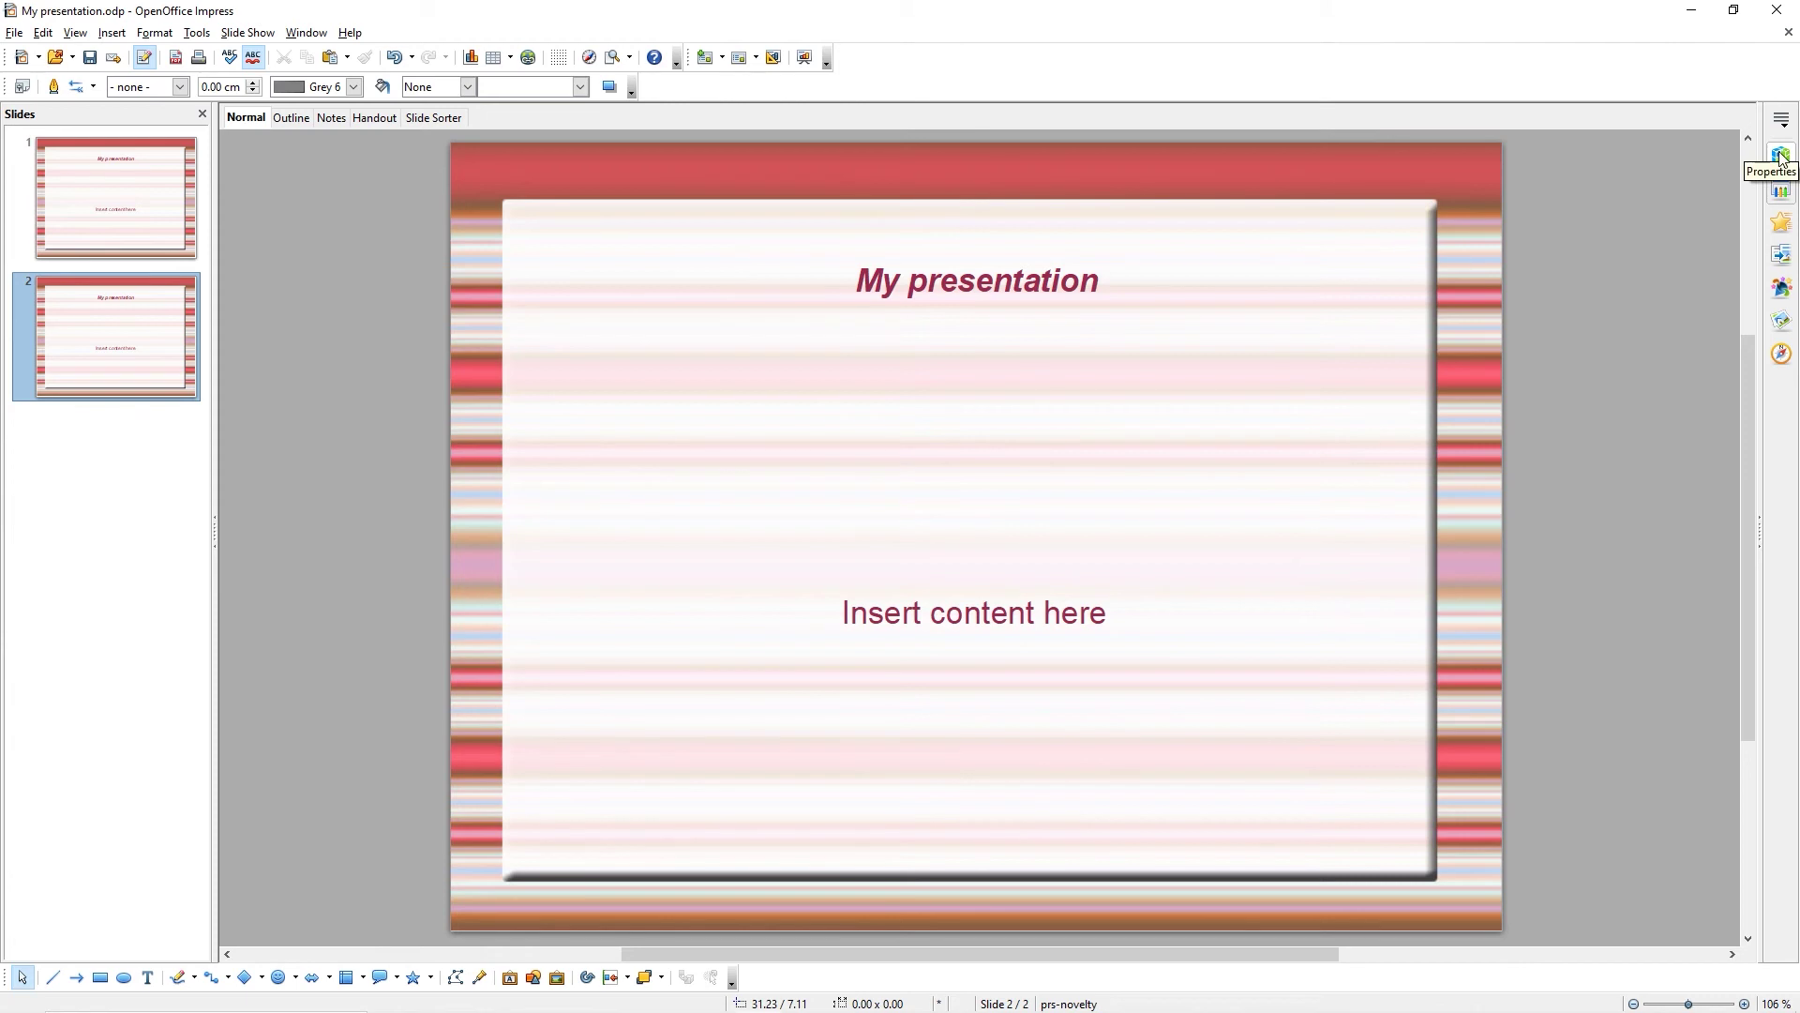
Apply the Title, Content layout to slide 2
{"action": "left_click", "coordinate": [1781, 156]}
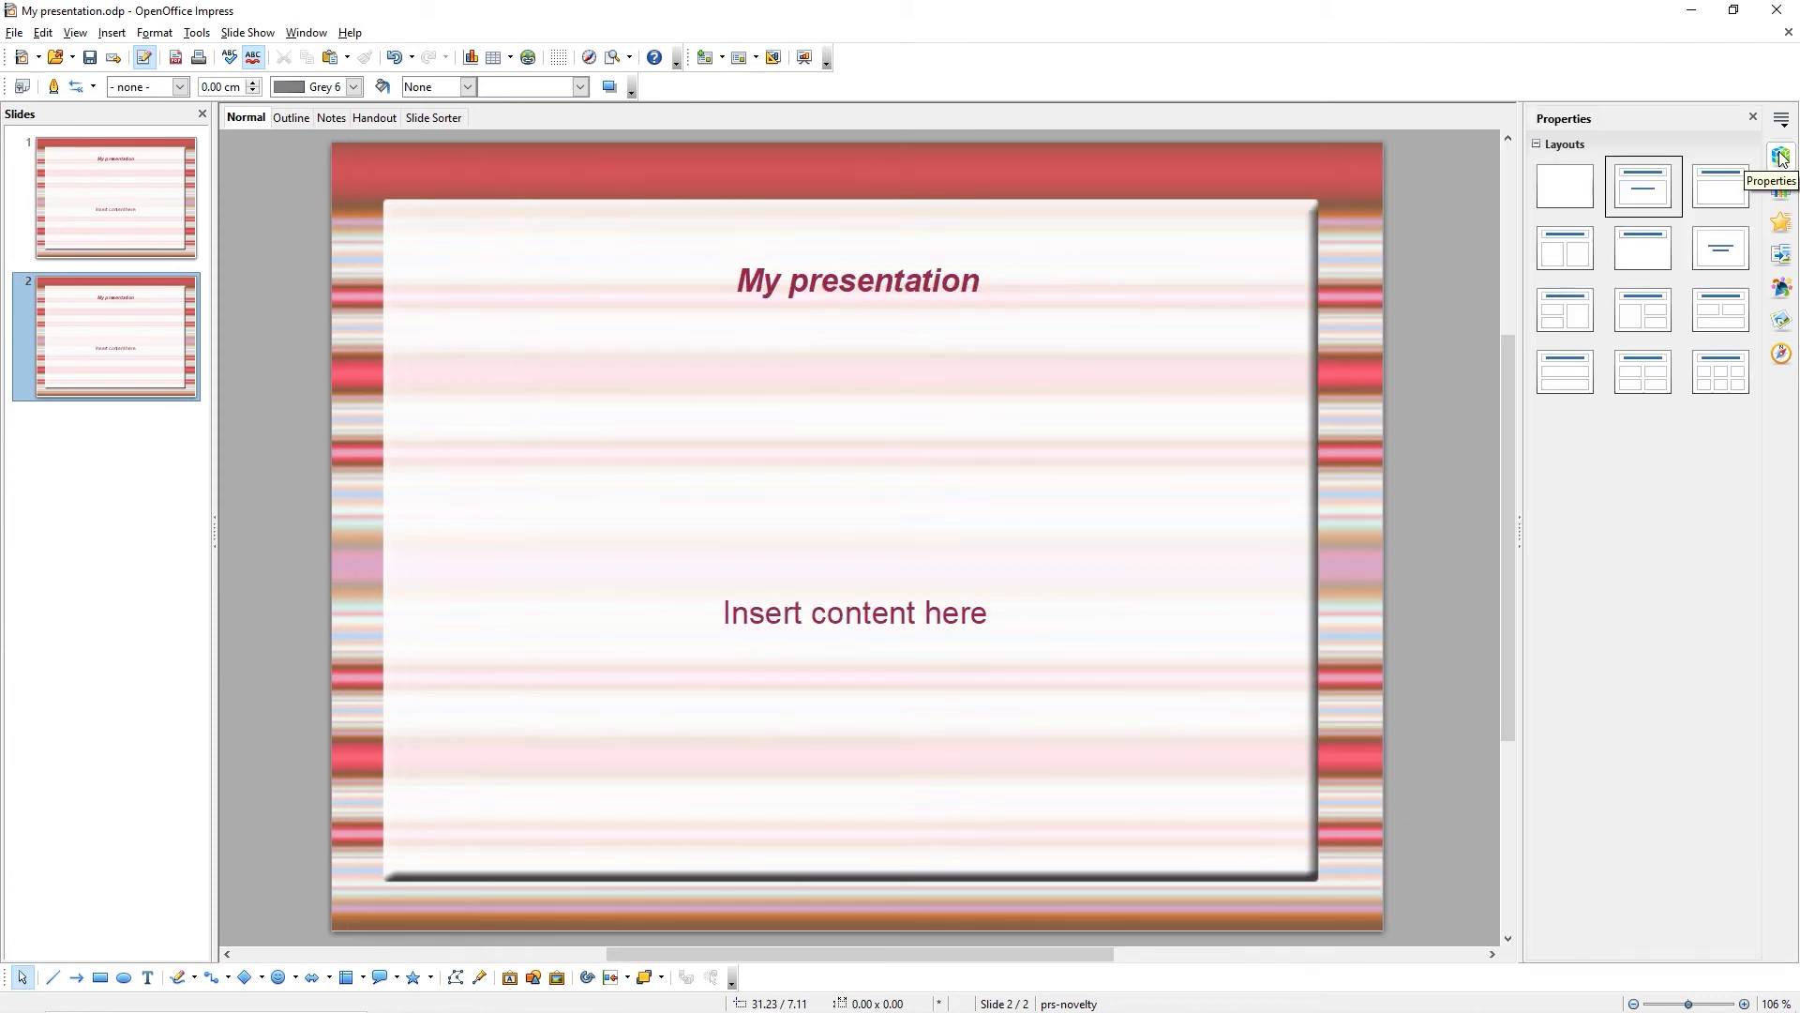
{"action": "left_click", "coordinate": [1728, 192]}
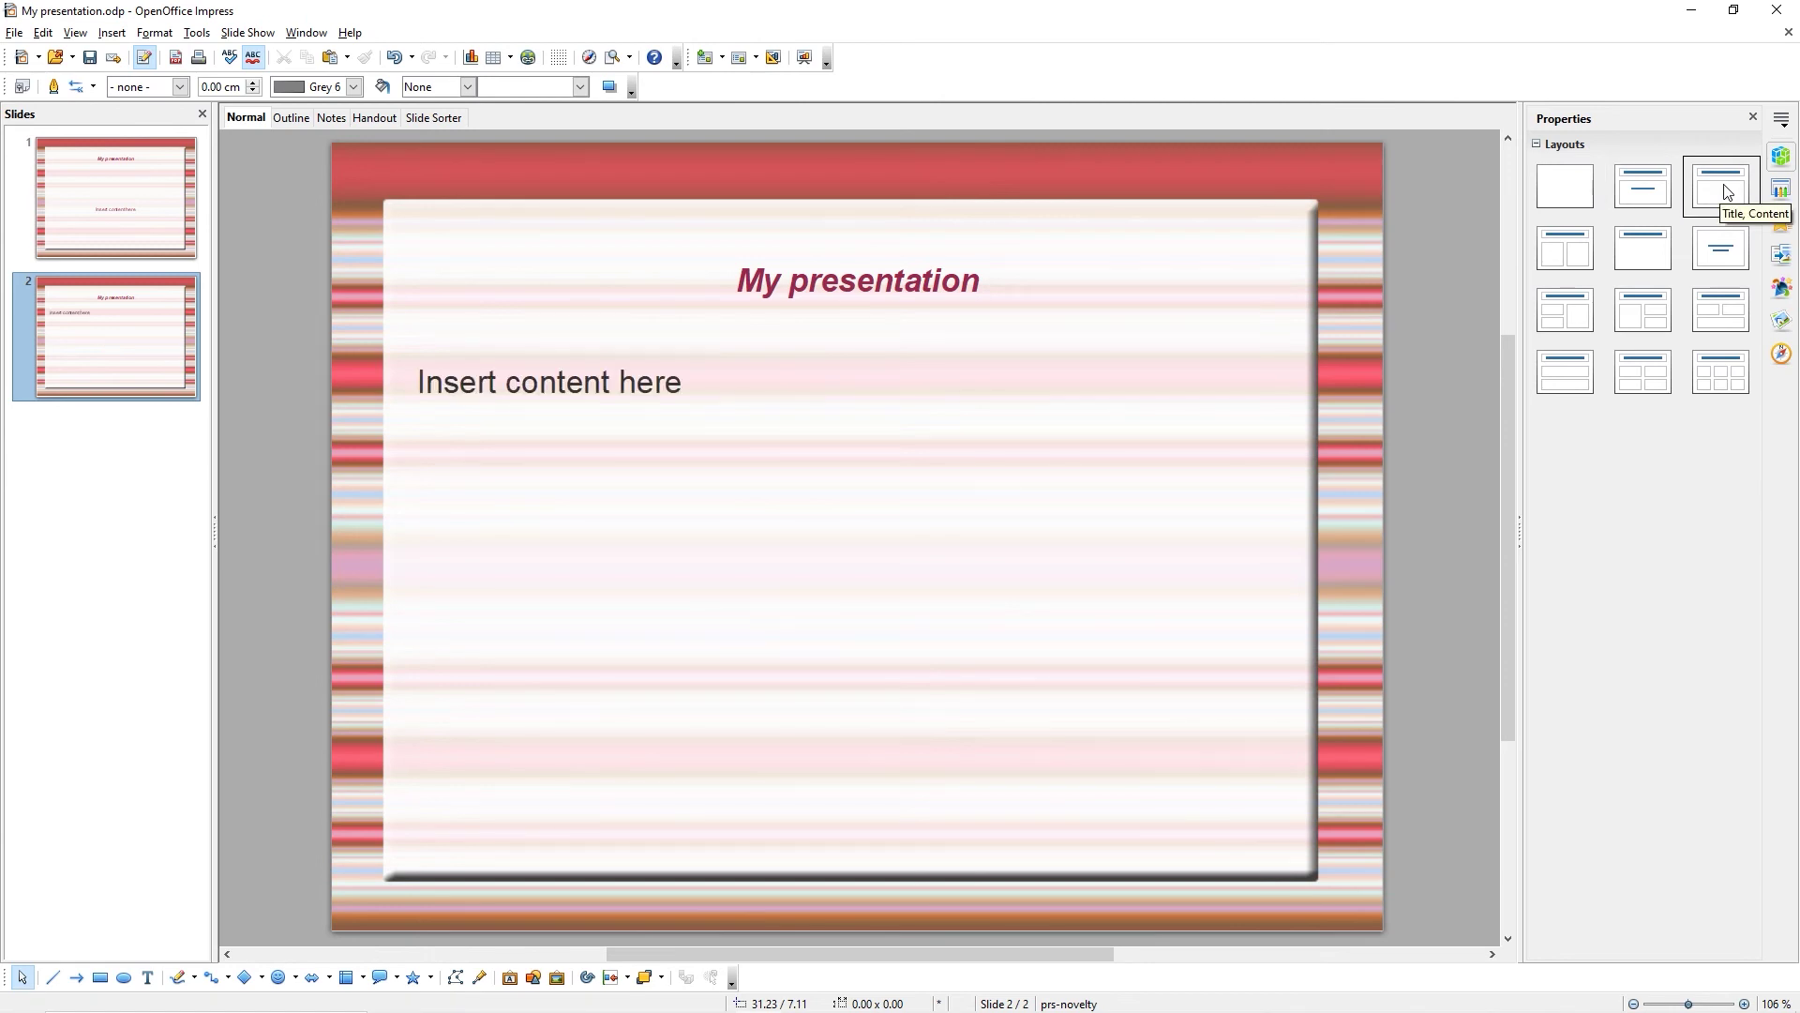
{"action": "left_click", "coordinate": [1752, 117]}
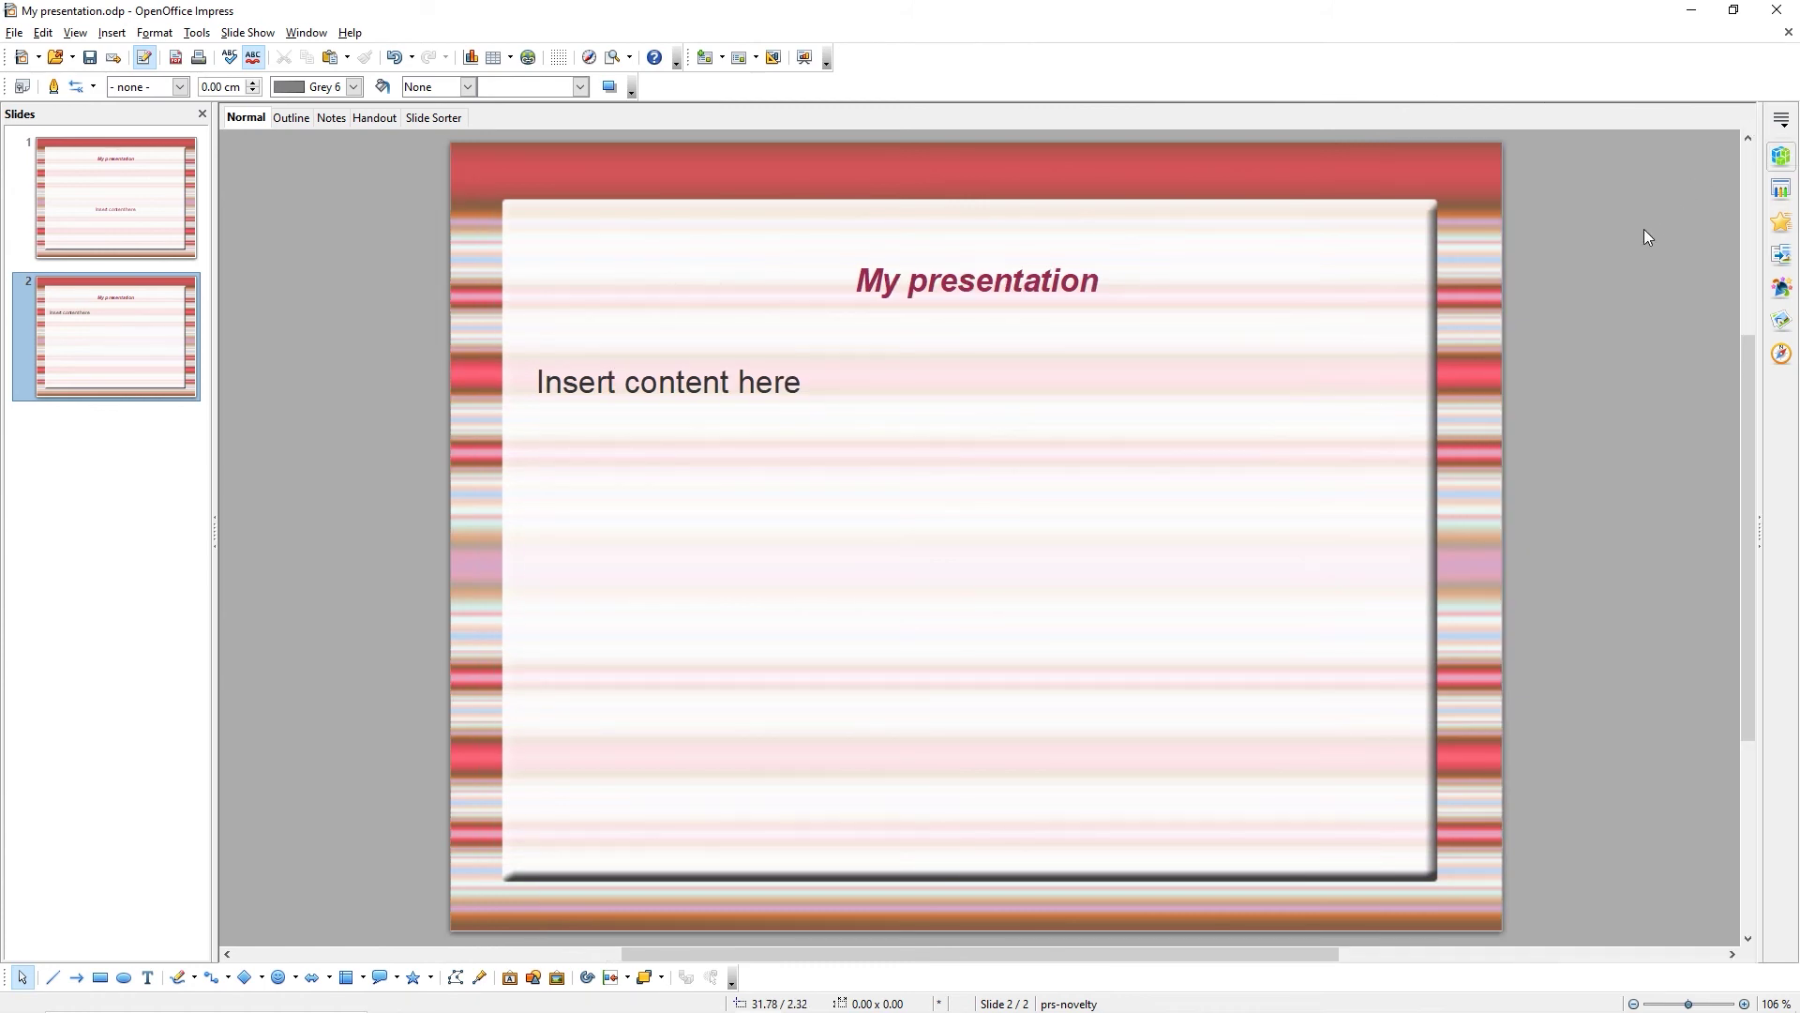
{"action": "left_click", "coordinate": [756, 380]}
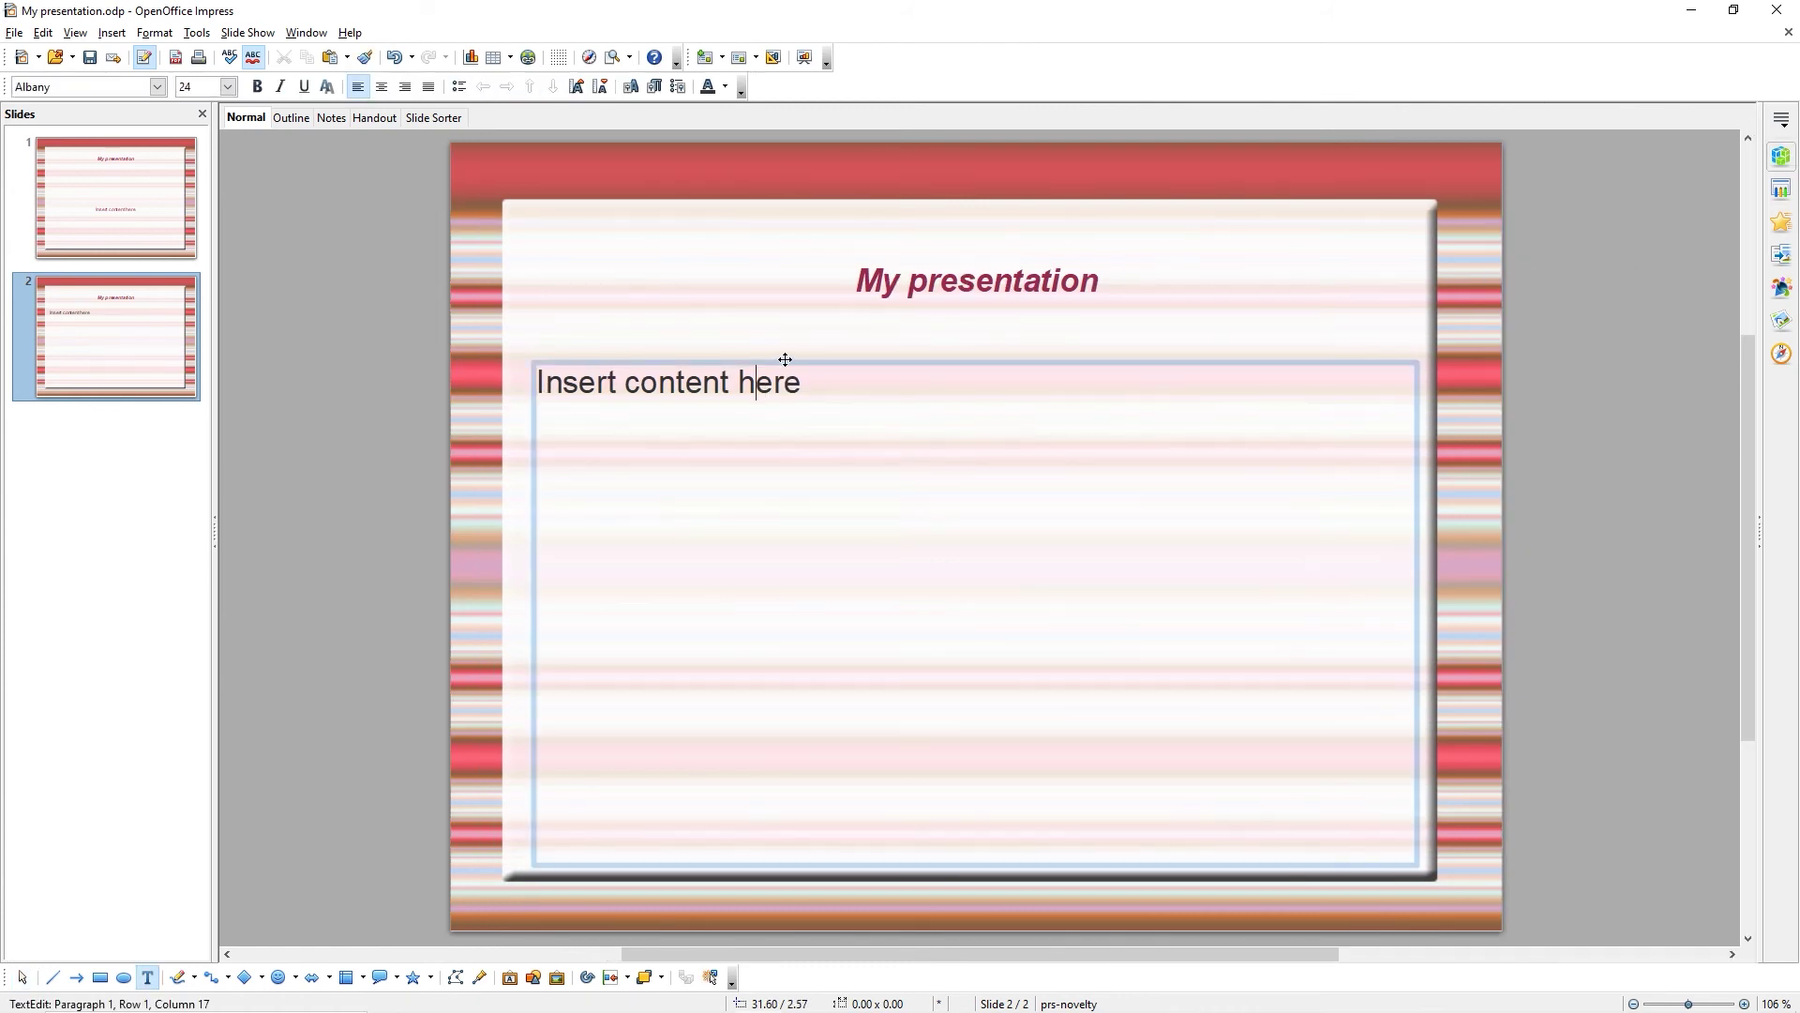
{"action": "left_click", "coordinate": [227, 454]}
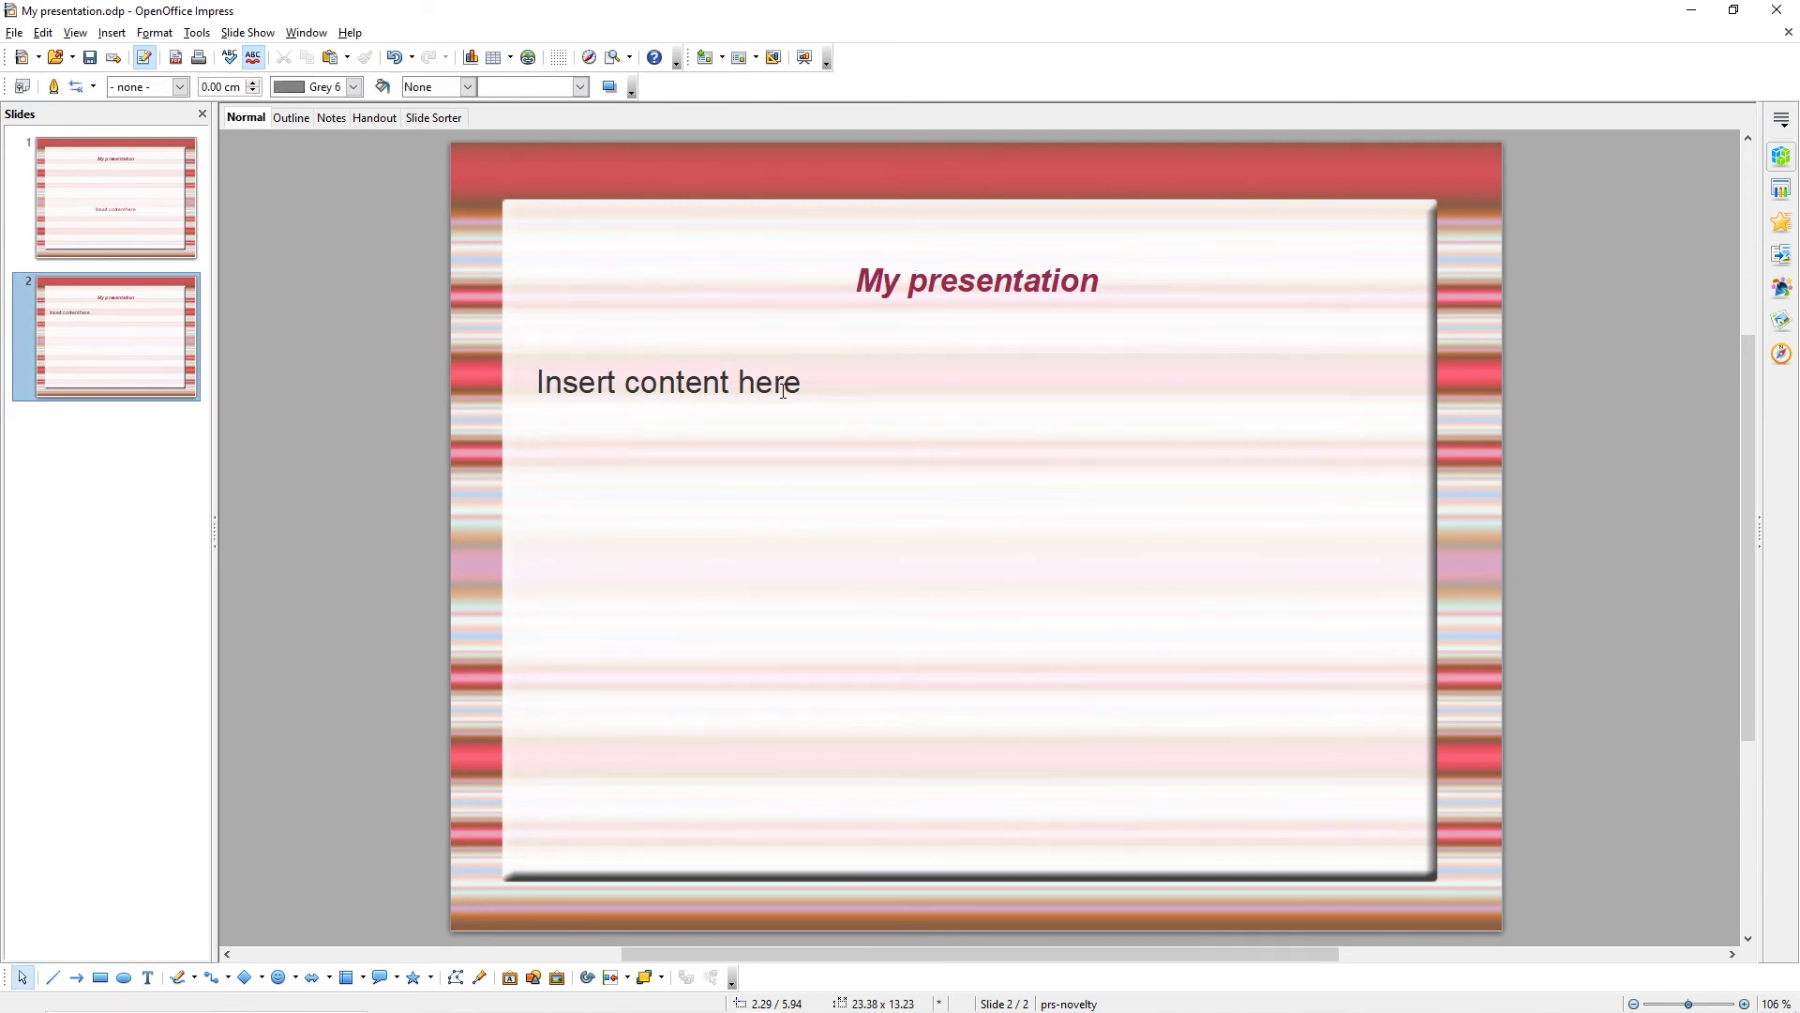
{"action": "key", "text": "Escape"}
{"action": "left_click", "coordinate": [803, 386]}
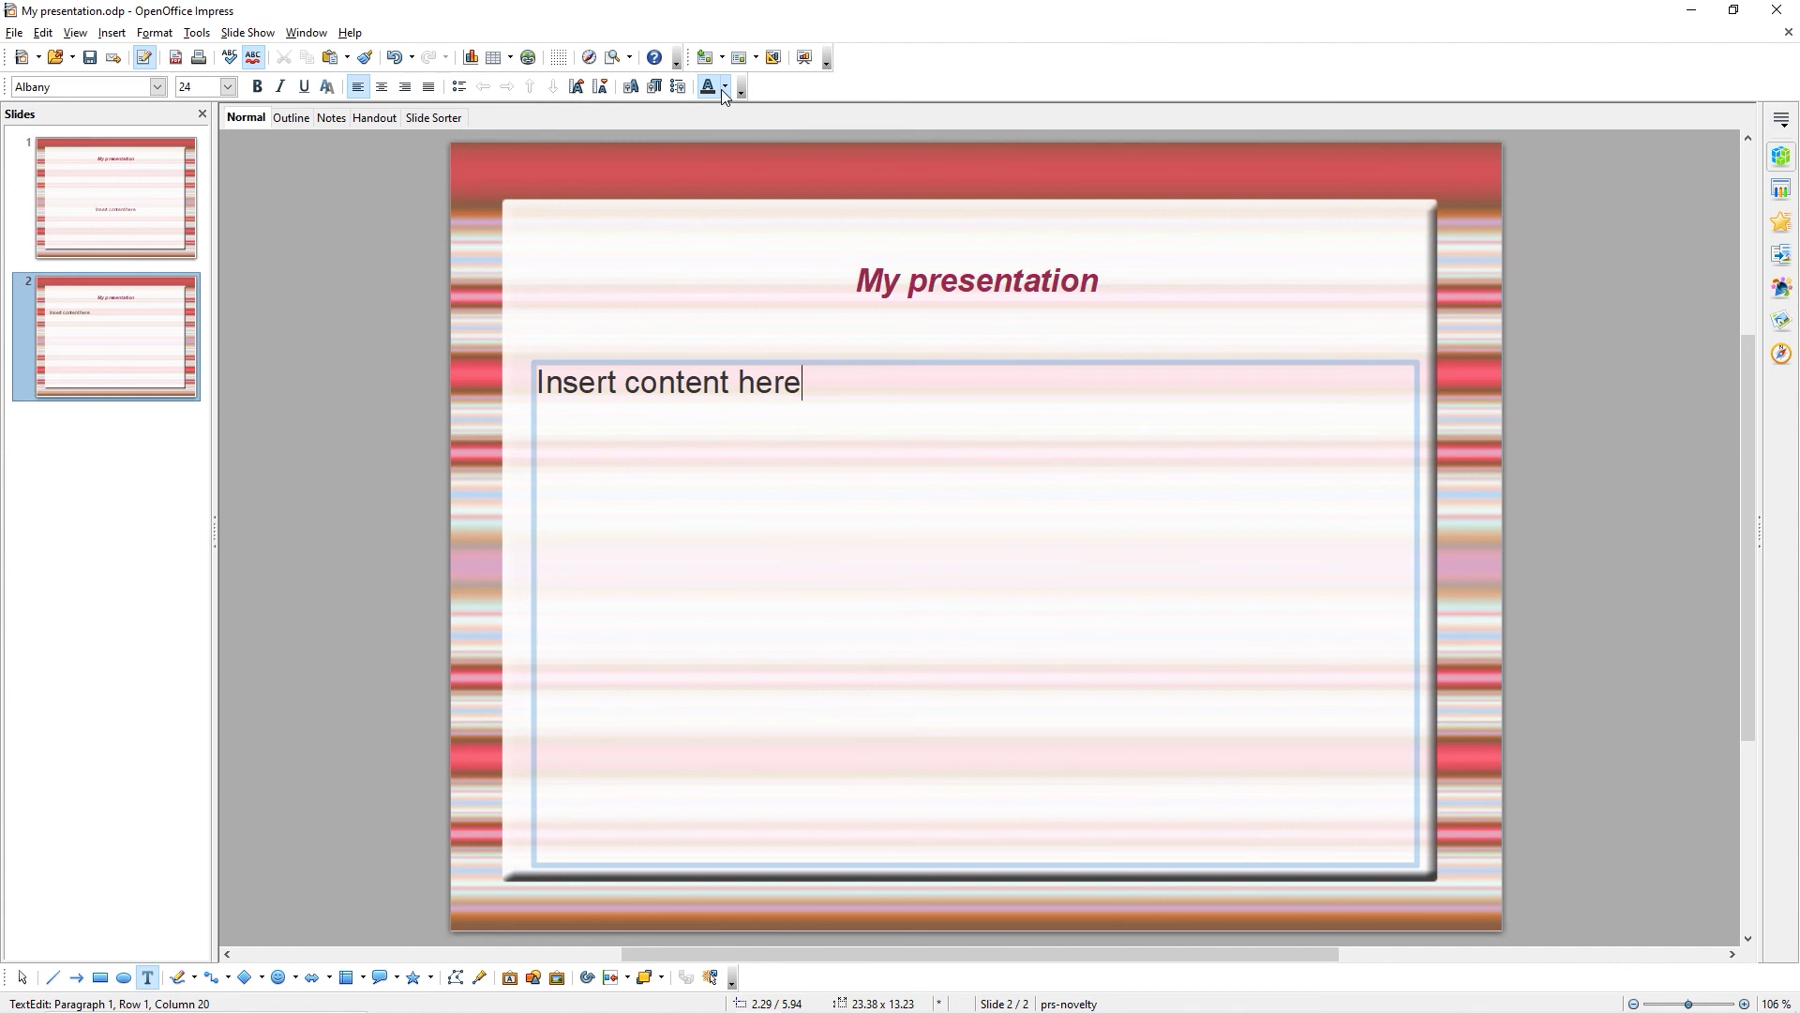
{"action": "left_click", "coordinate": [387, 373]}
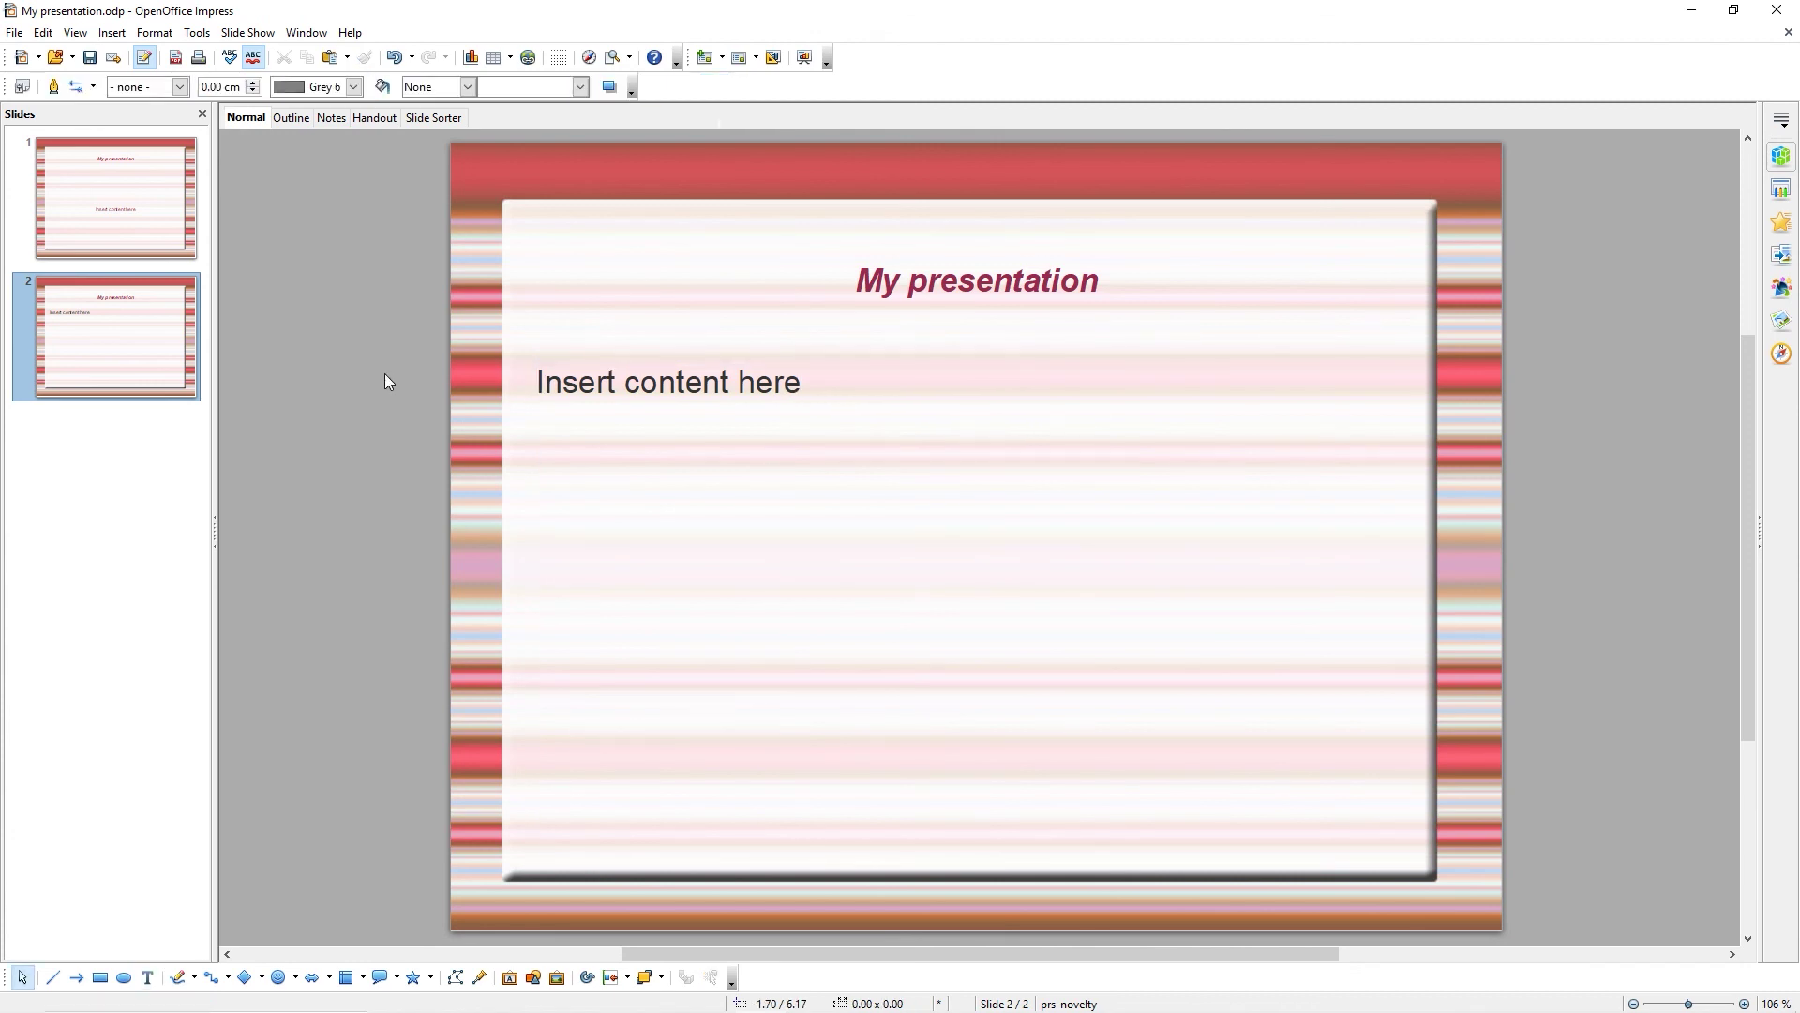